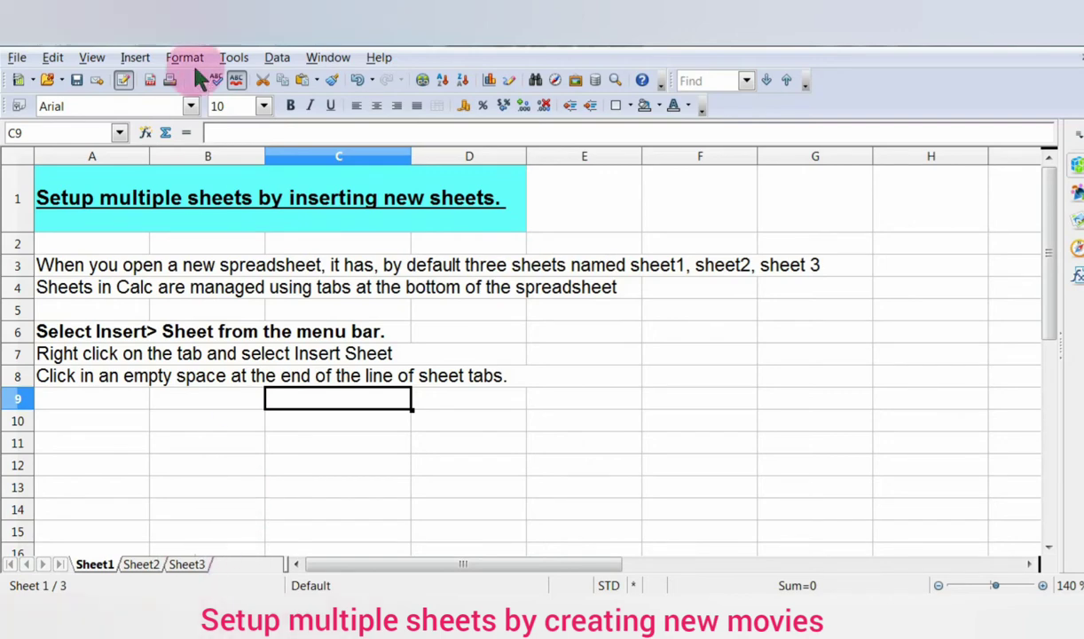
- Insert one new sheet positioned after the current sheet, Sheet1
click(135, 59)
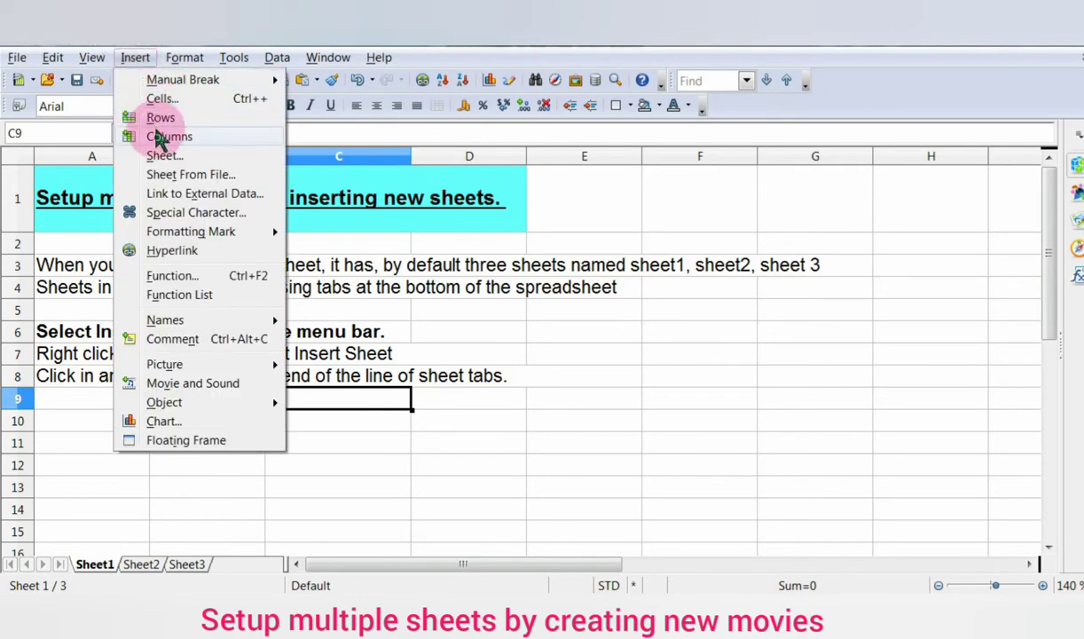
click(163, 156)
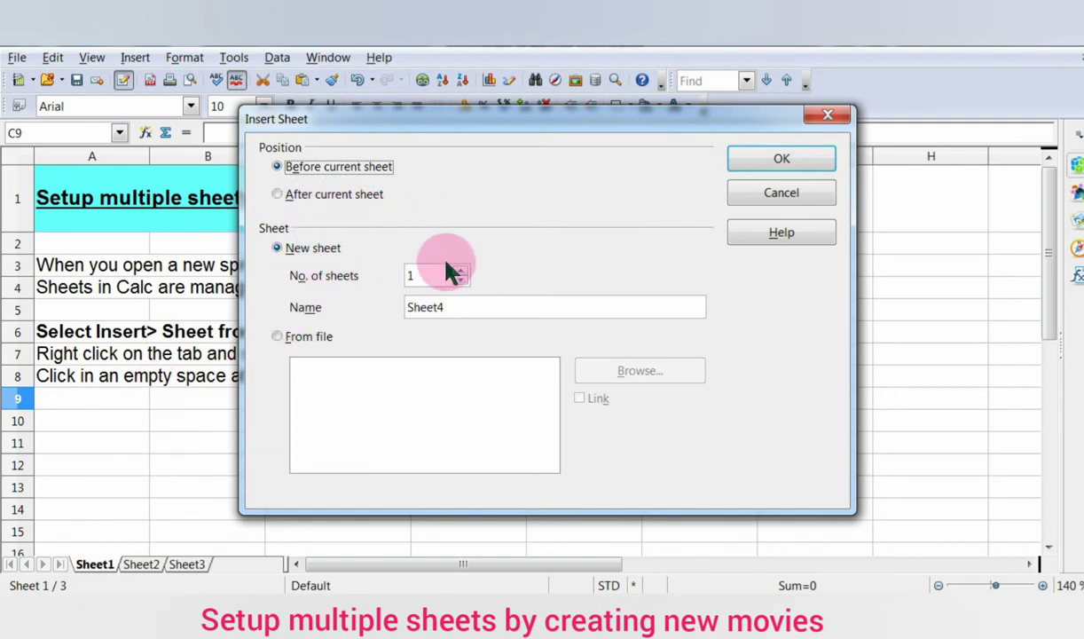
click(461, 272)
click(461, 272)
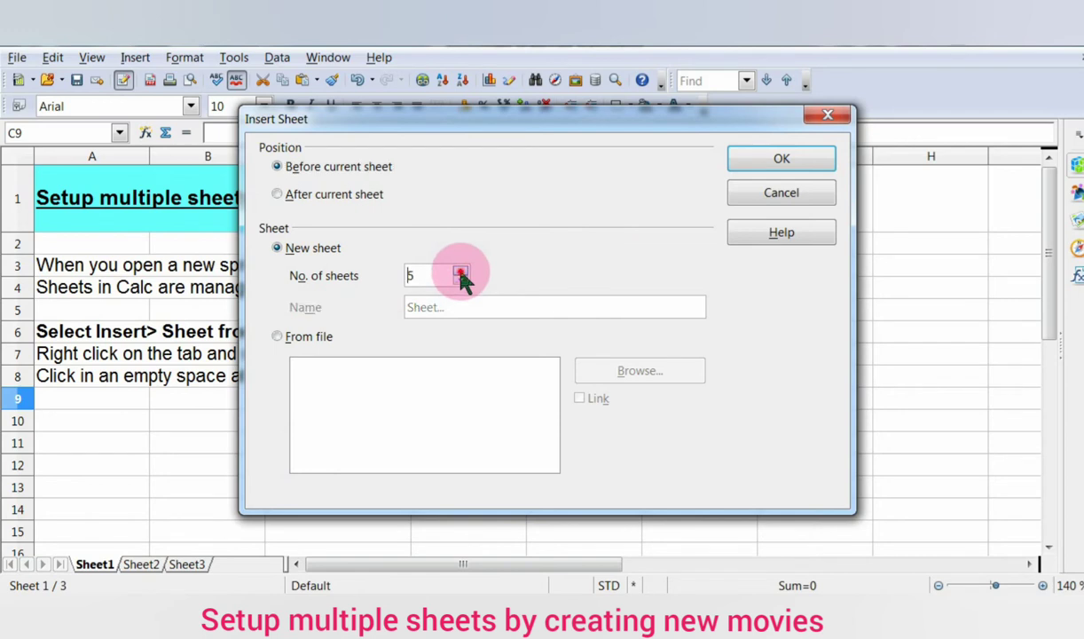
click(460, 272)
click(460, 273)
click(460, 281)
click(460, 281)
click(461, 281)
click(460, 281)
click(461, 281)
click(460, 281)
click(460, 281)
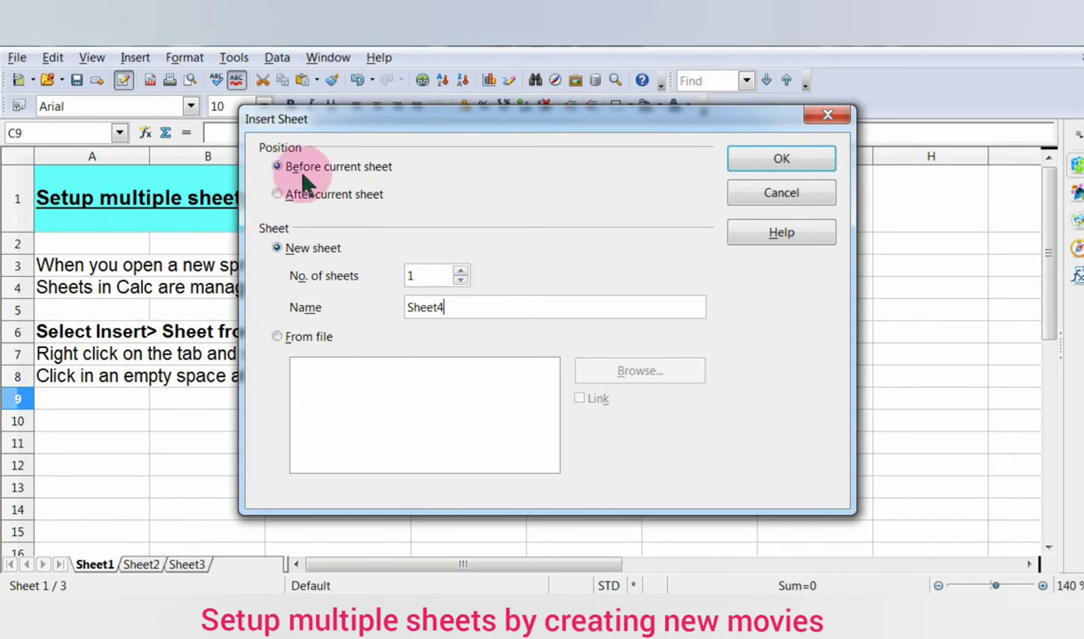
click(279, 195)
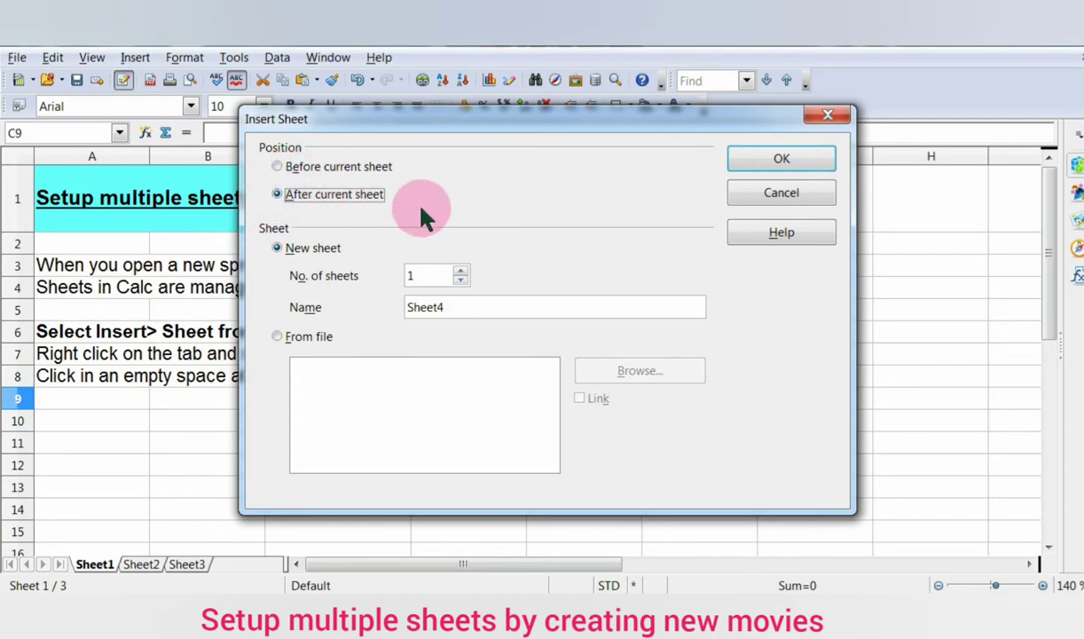
click(825, 162)
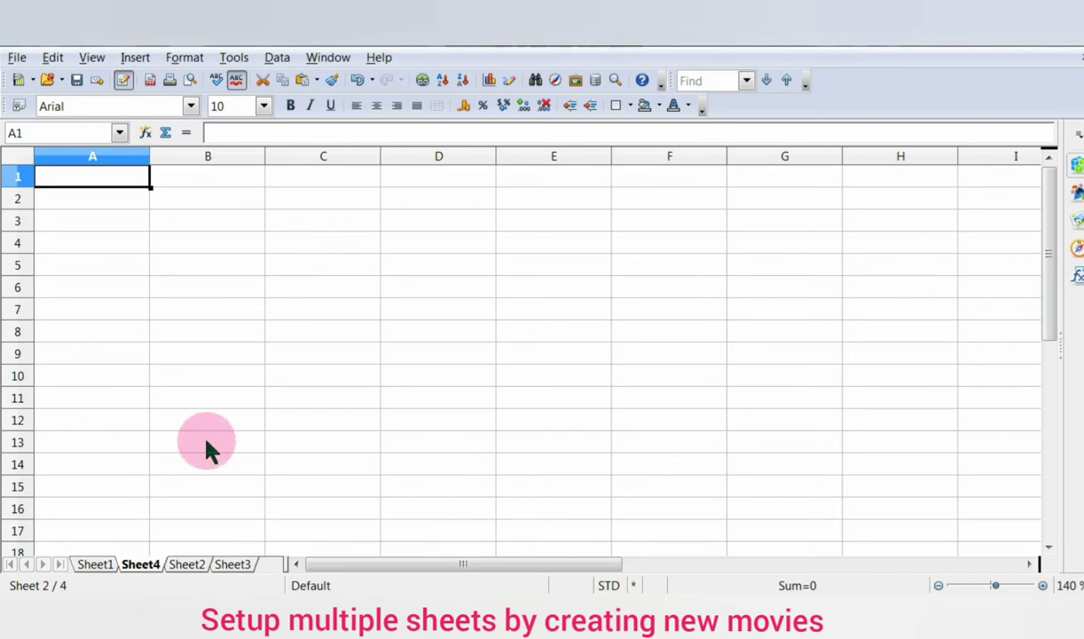
- Open and cancel the Insert Sheet dialog twice without adding sheets, then select Sheet1
right_click(230, 569)
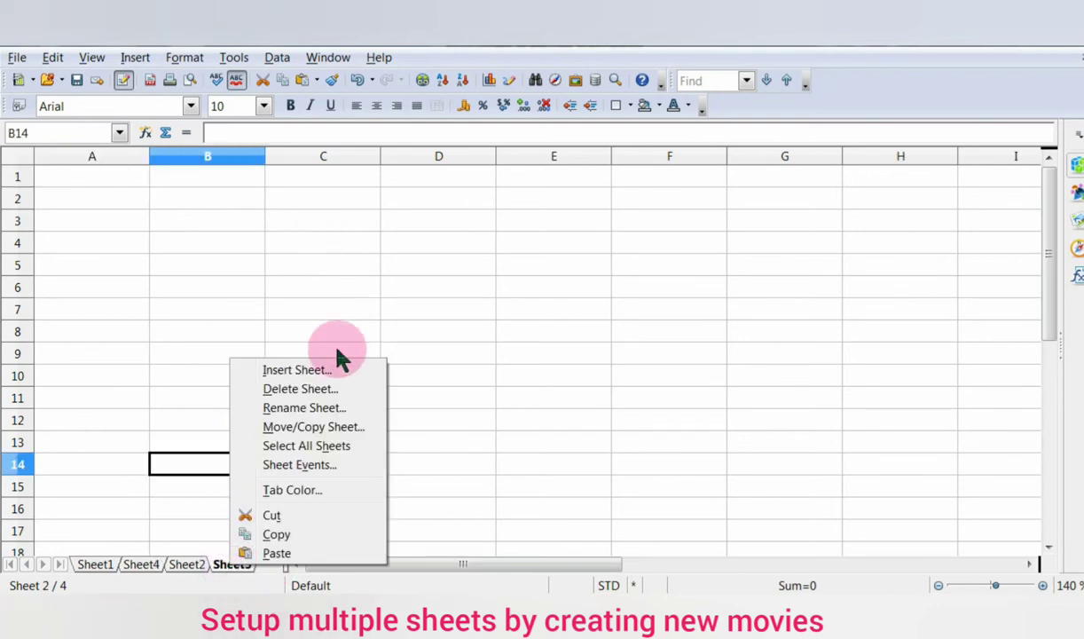
click(319, 370)
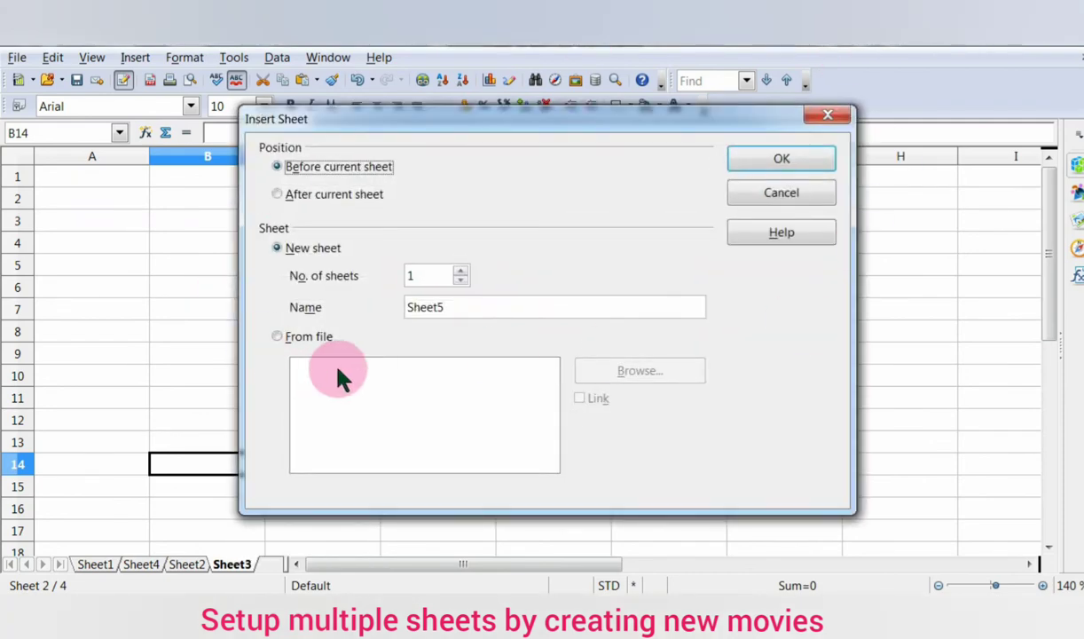
click(829, 118)
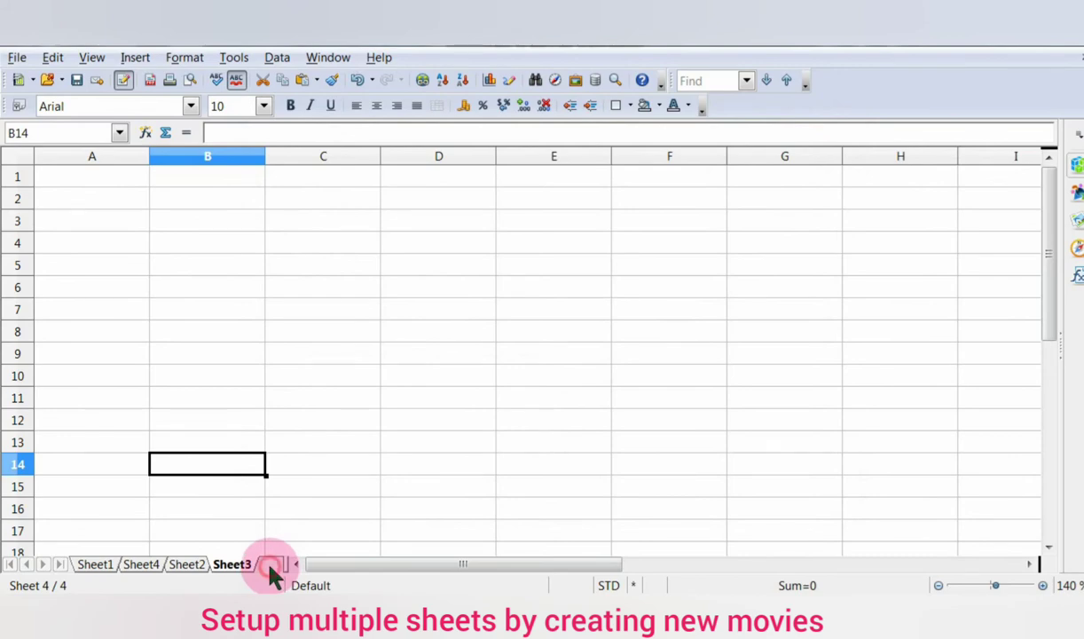
click(270, 567)
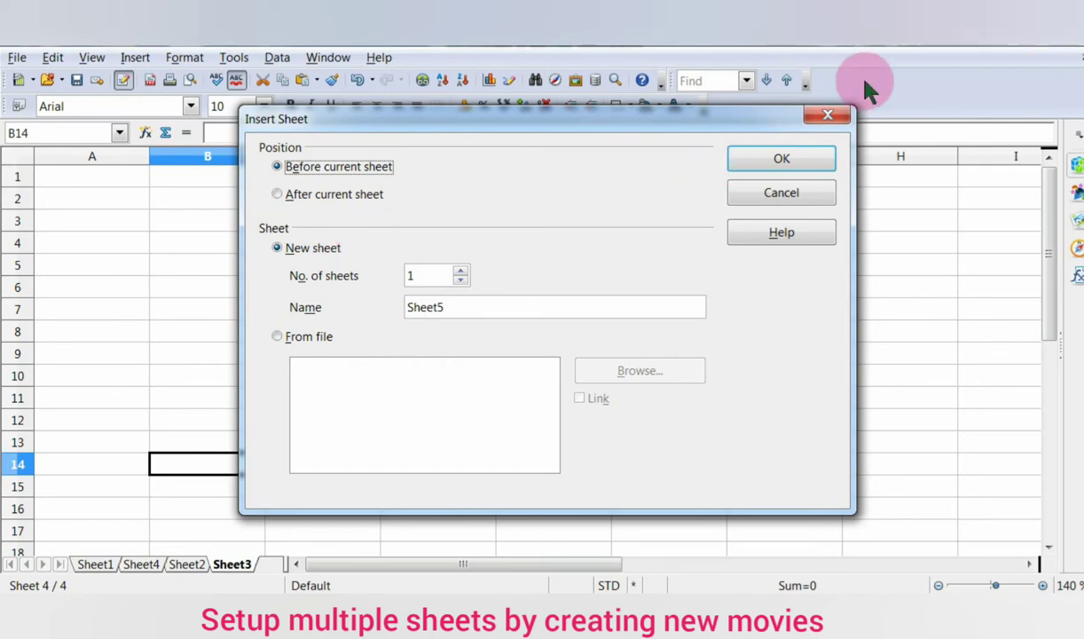
click(845, 120)
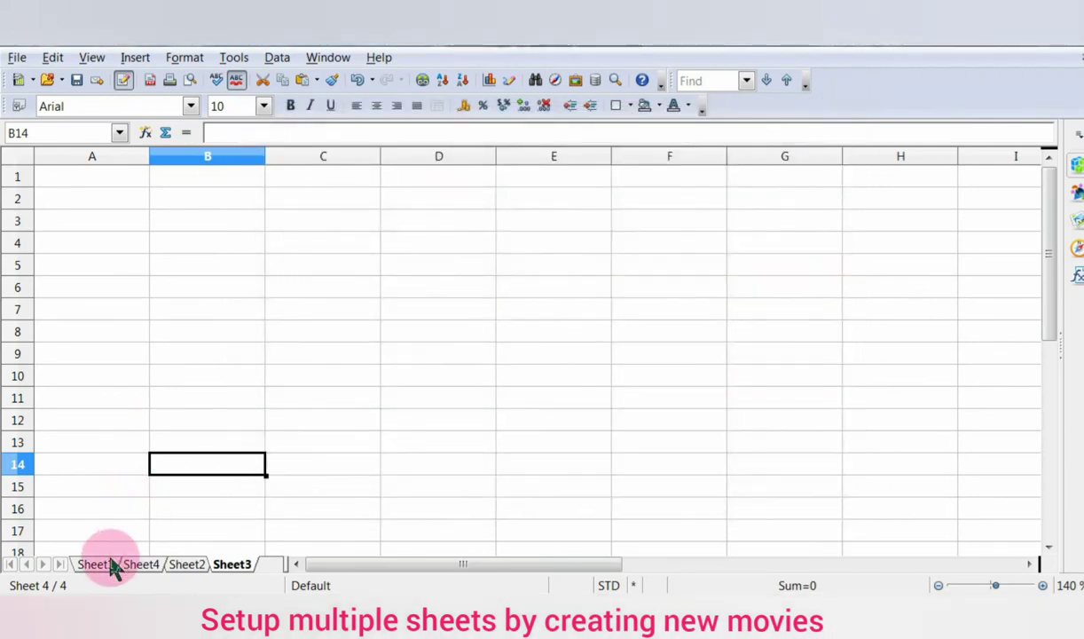
click(109, 563)
- Rename Sheet1 to 'INSERT SHEET'
double_click(110, 563)
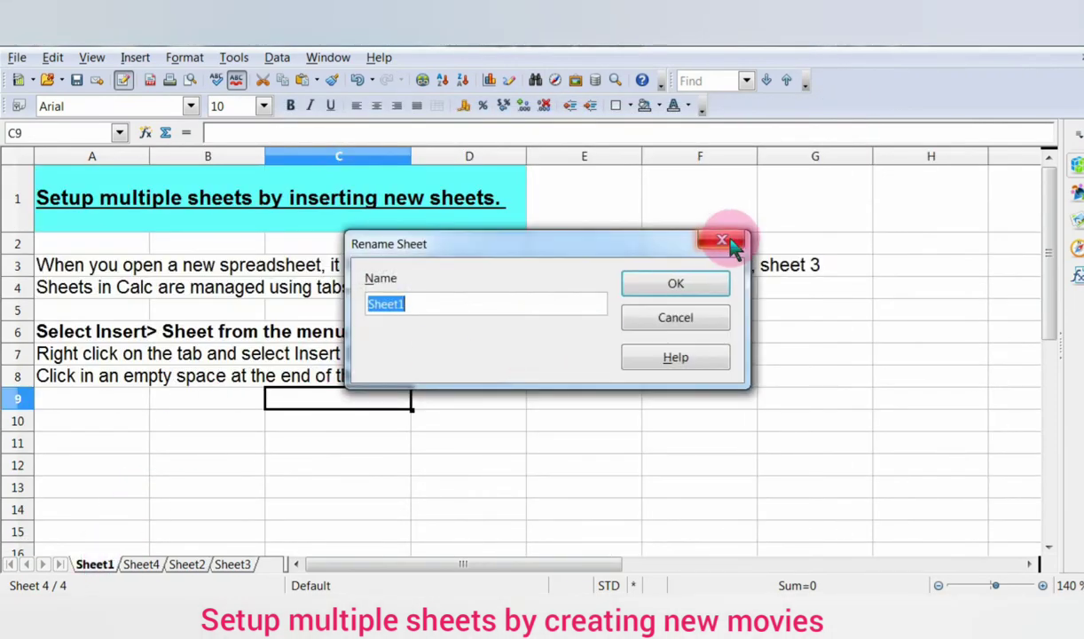
click(721, 240)
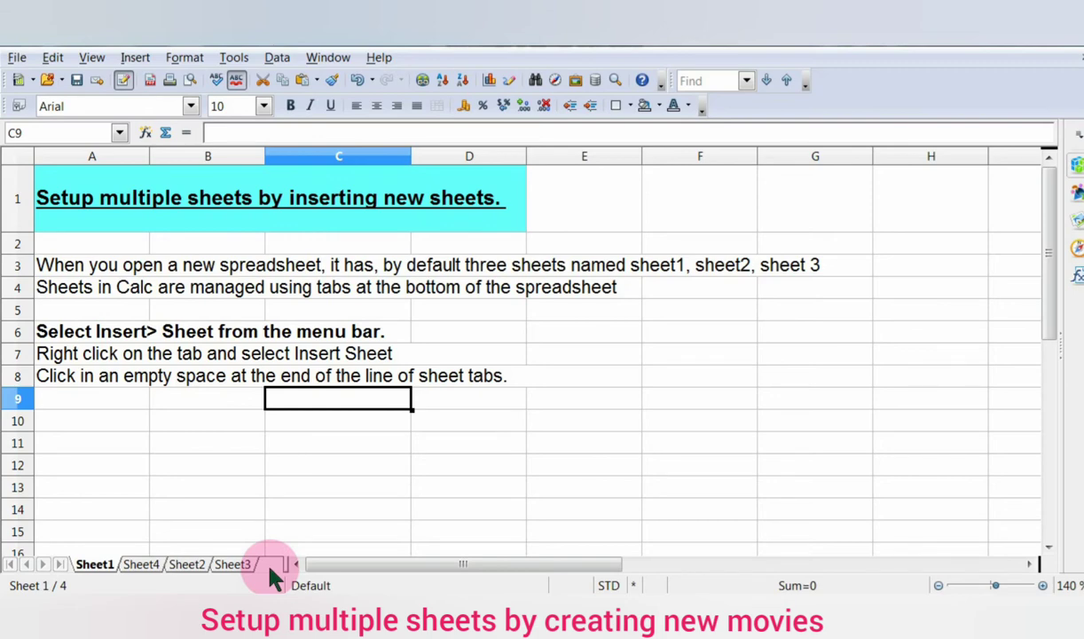
right_click(106, 570)
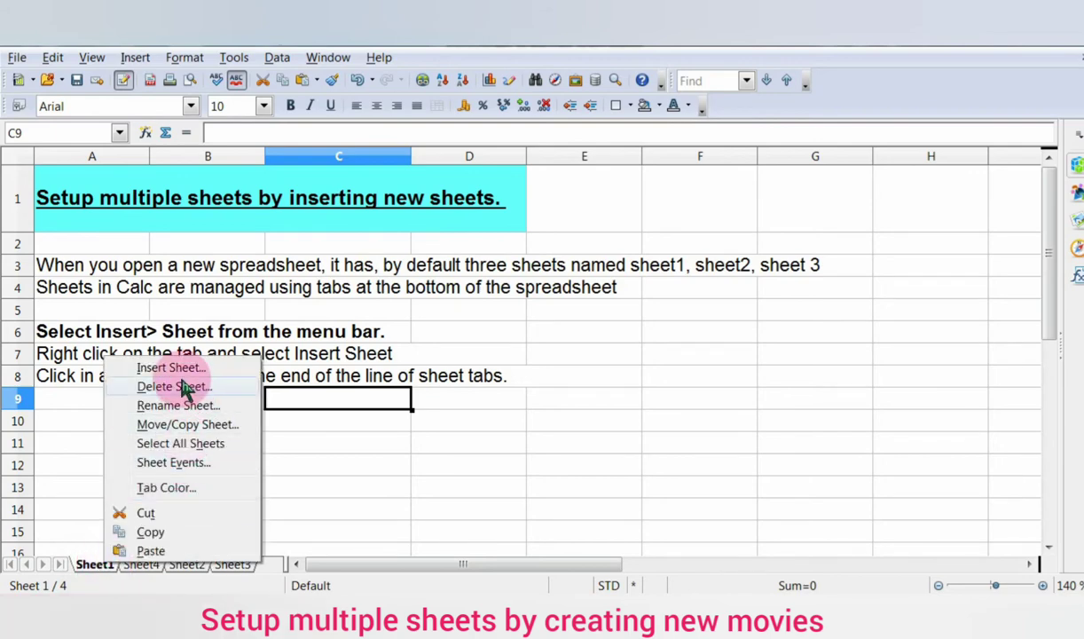
click(178, 406)
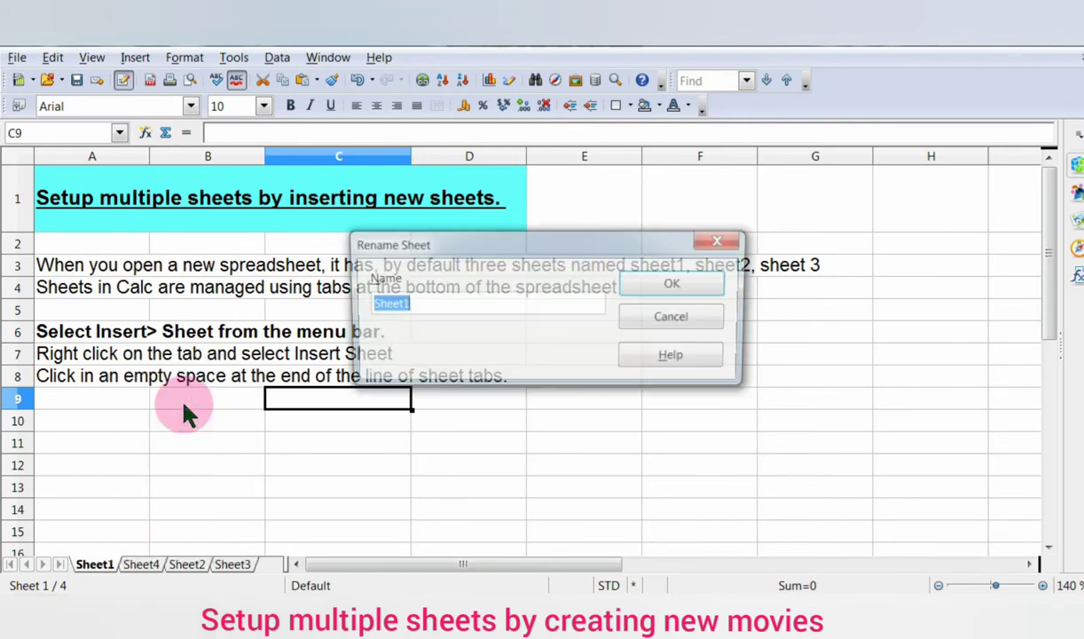
key(BackSpace)
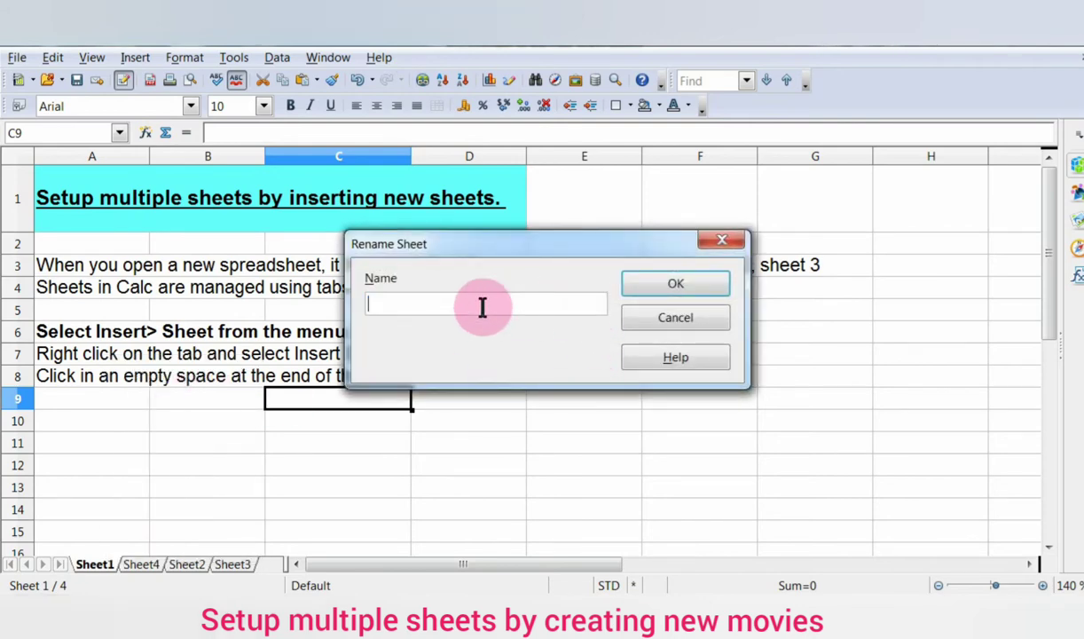
text(IN)
text(SERT )
text(SHEET)
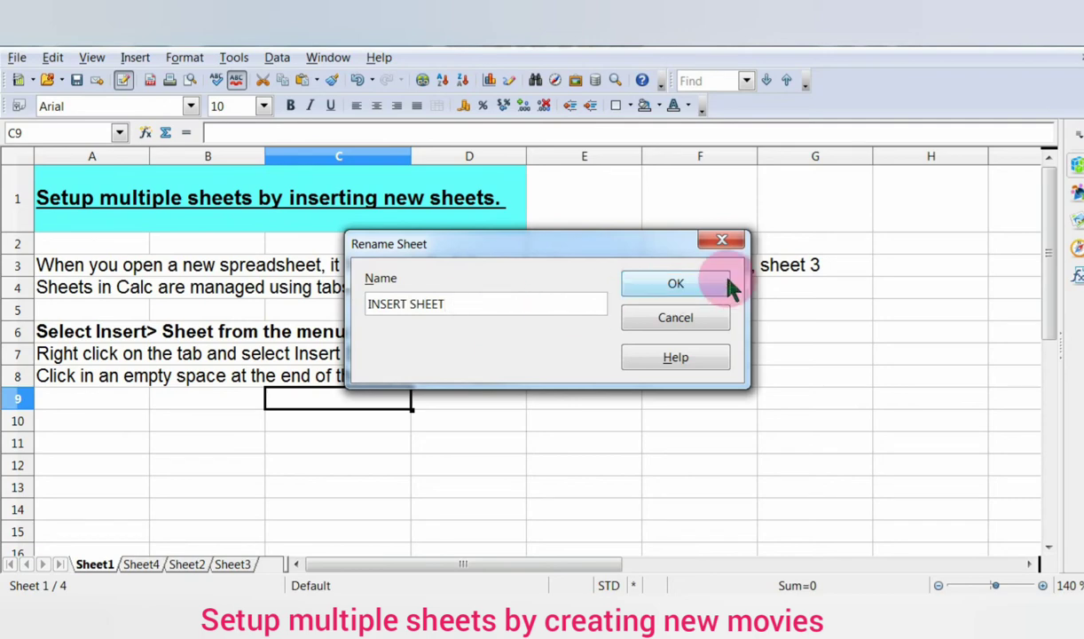
click(712, 280)
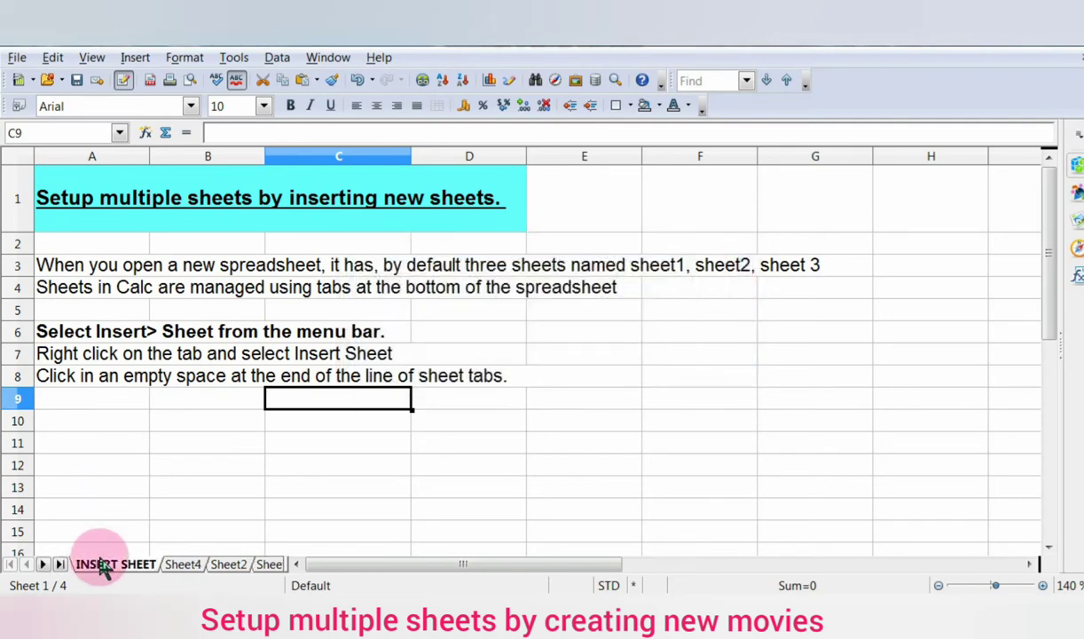
- Rename Sheet4 to 'NEW SHEET' and check the sheets' contents
double_click(187, 568)
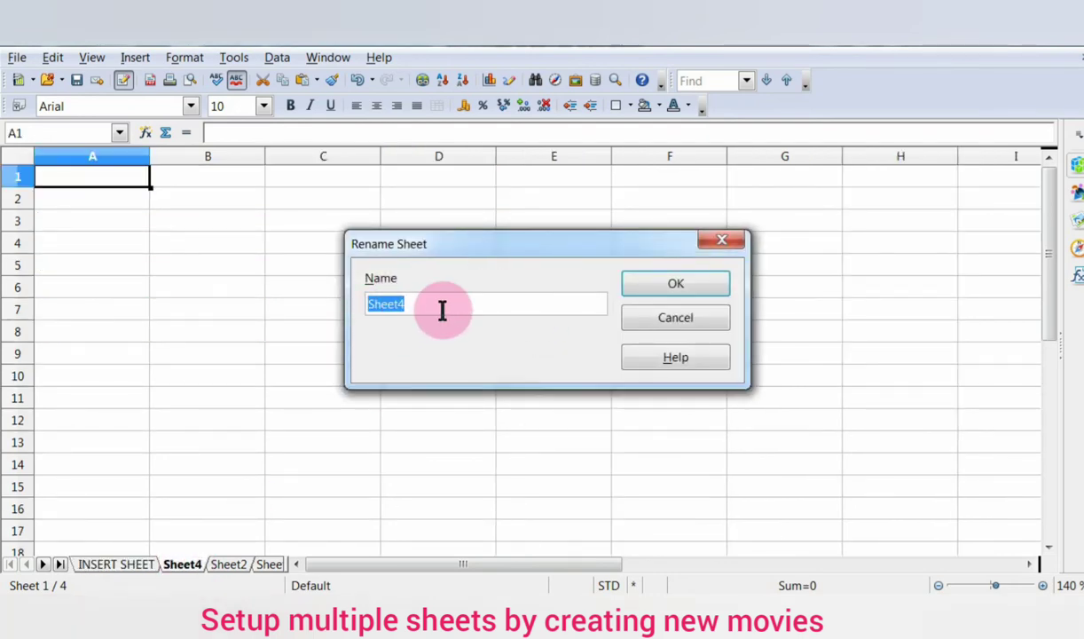
key(BackSpace)
text(NEW S)
text(HEET)
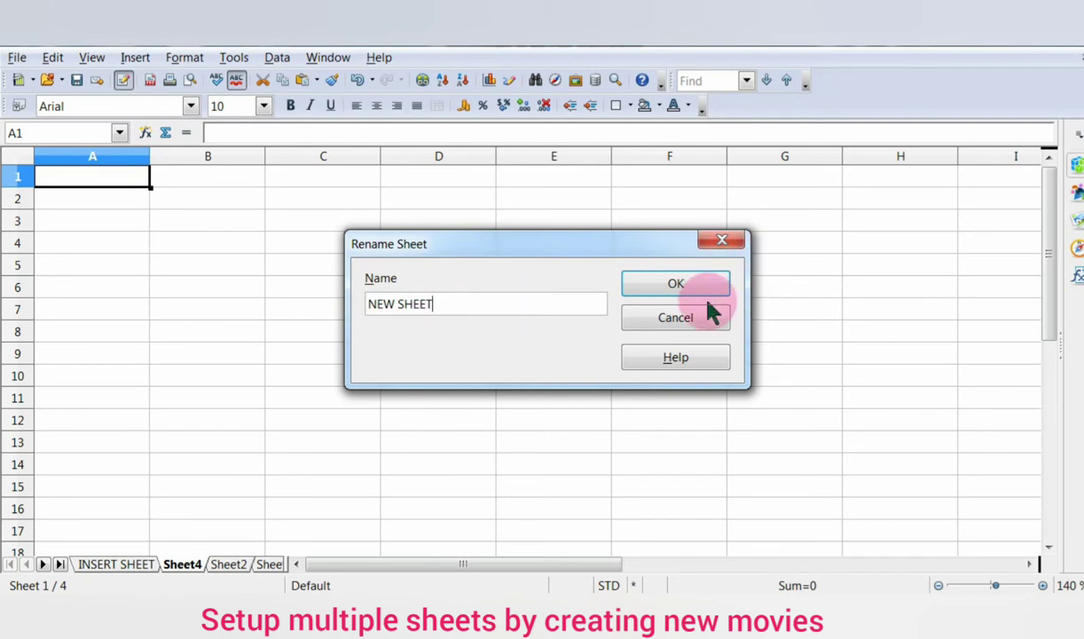
click(676, 284)
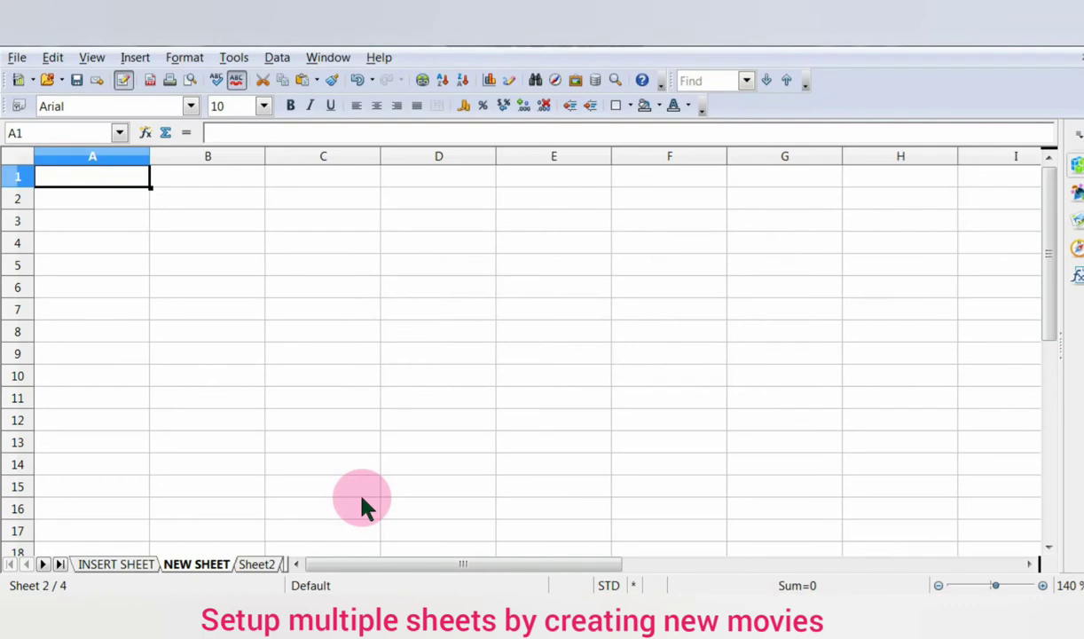
click(250, 568)
click(102, 566)
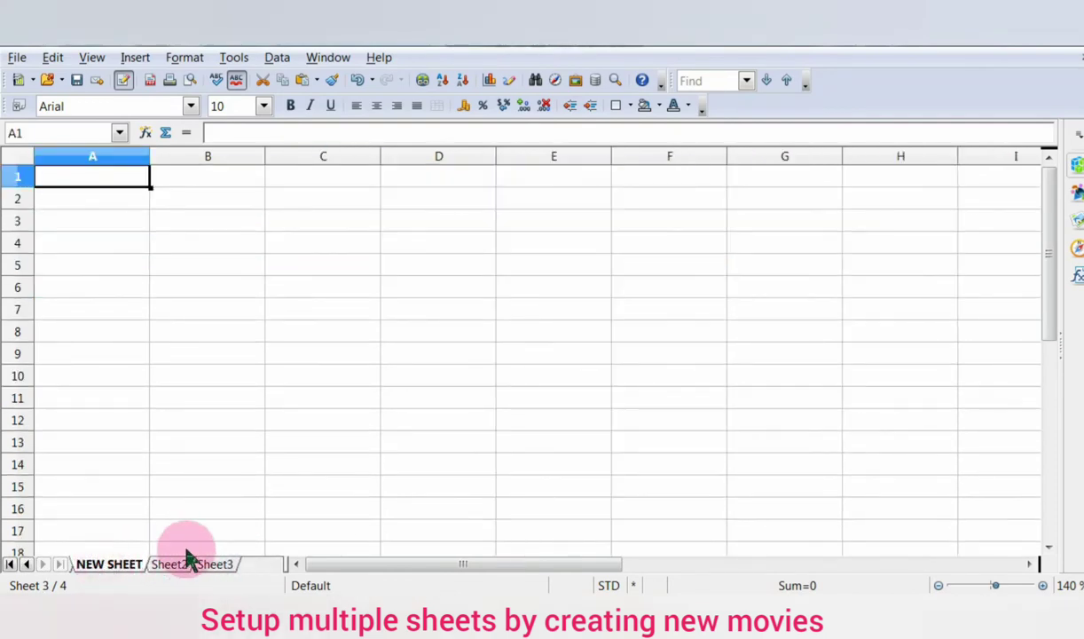
- Delete the NEW SHEET sheet and switch to INSERT SHEET
right_click(127, 564)
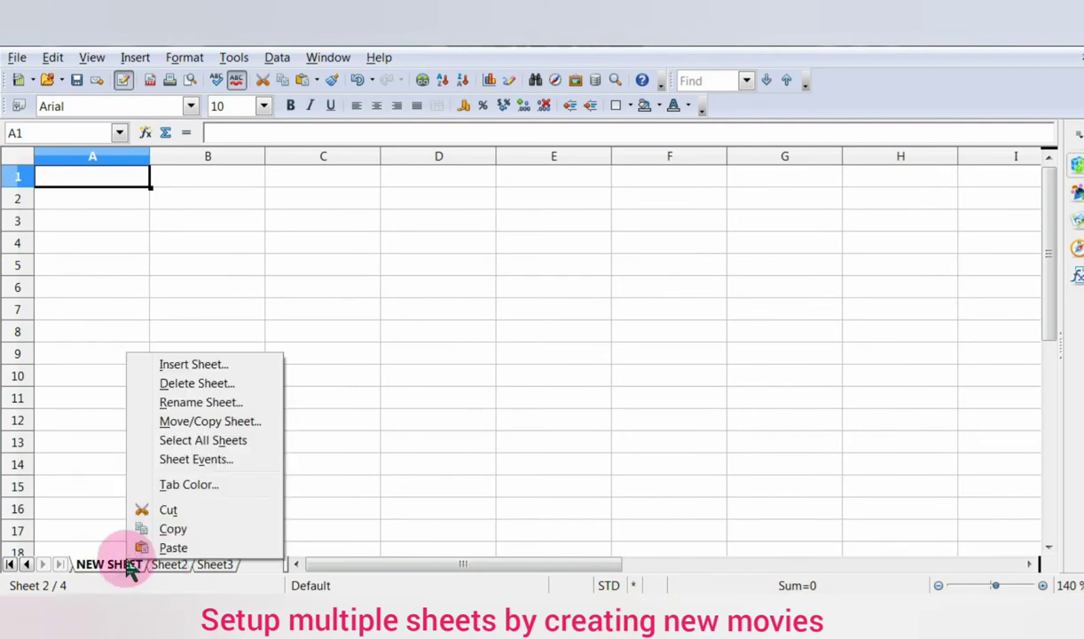
click(197, 384)
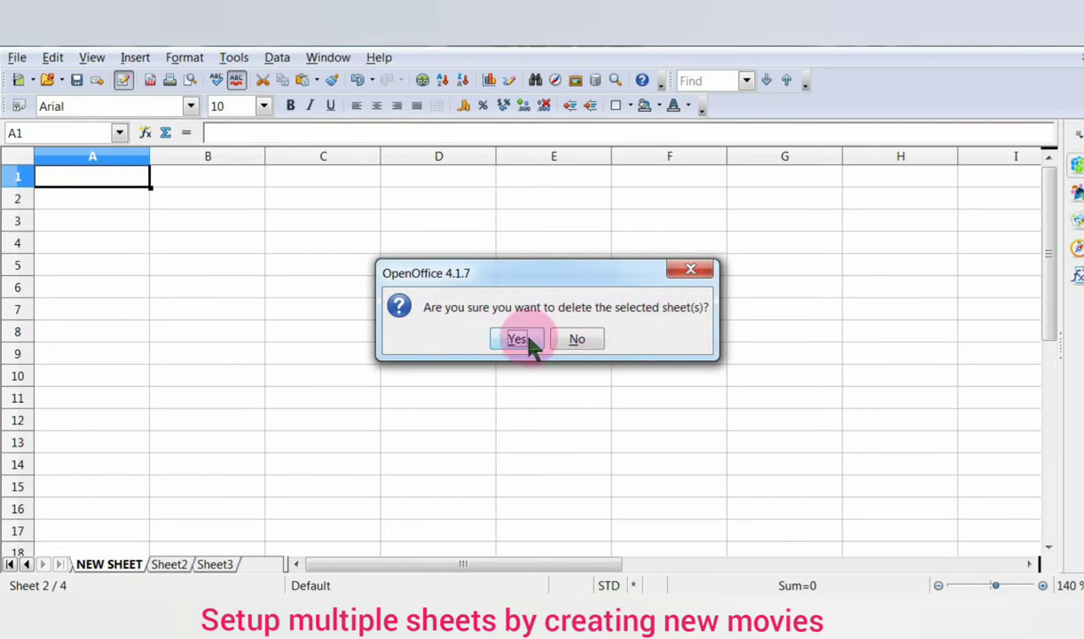
click(518, 340)
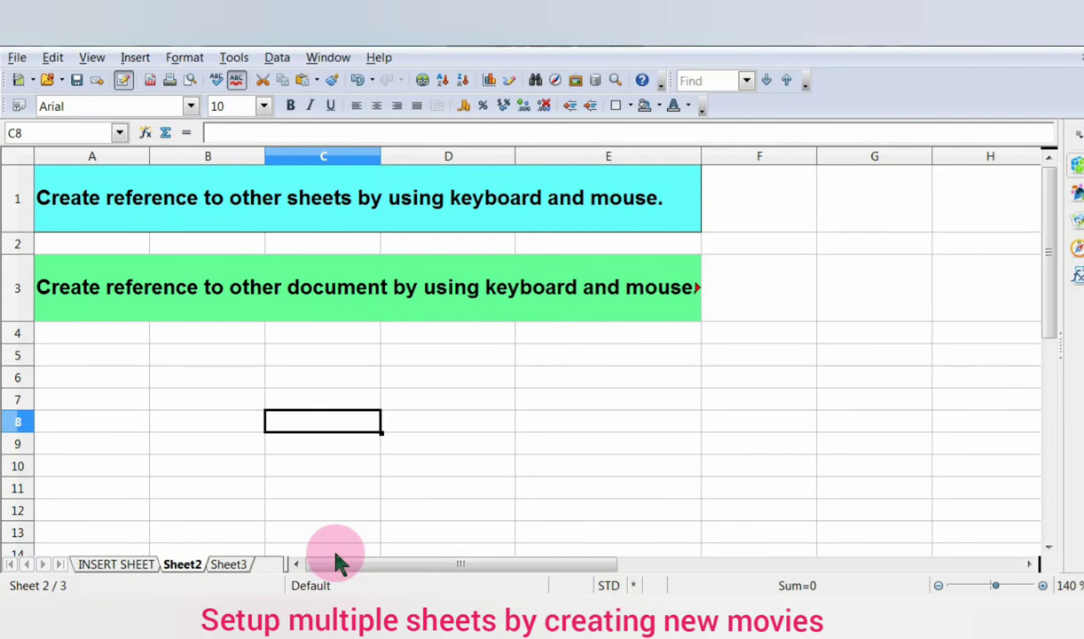
click(124, 564)
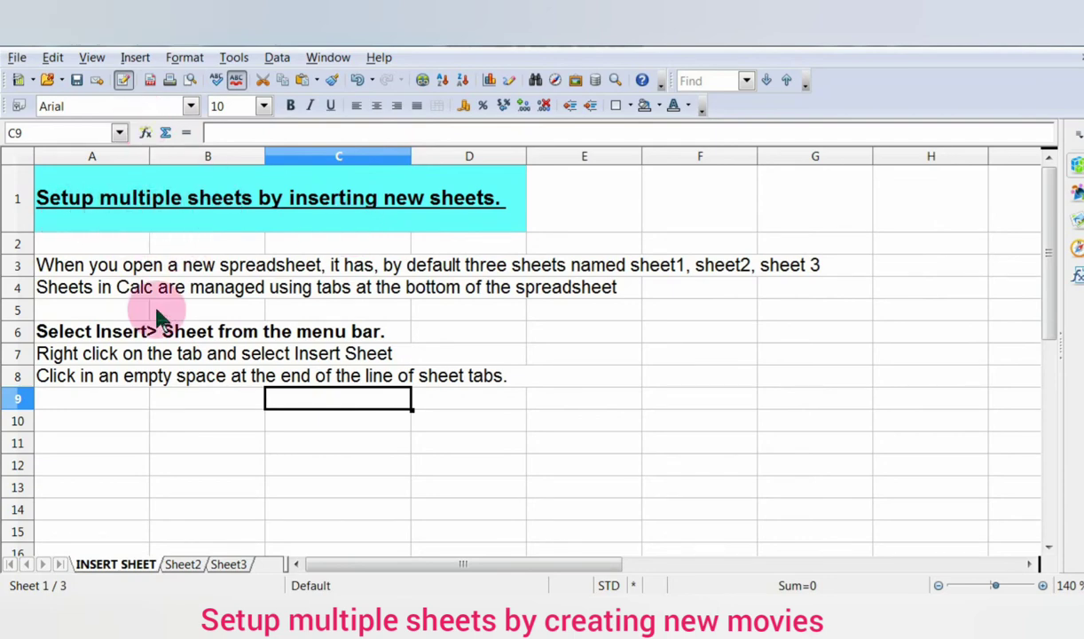
- Insert a sheet from file, loading goal seek.ods from the Desktop to list its sheets
click(261, 568)
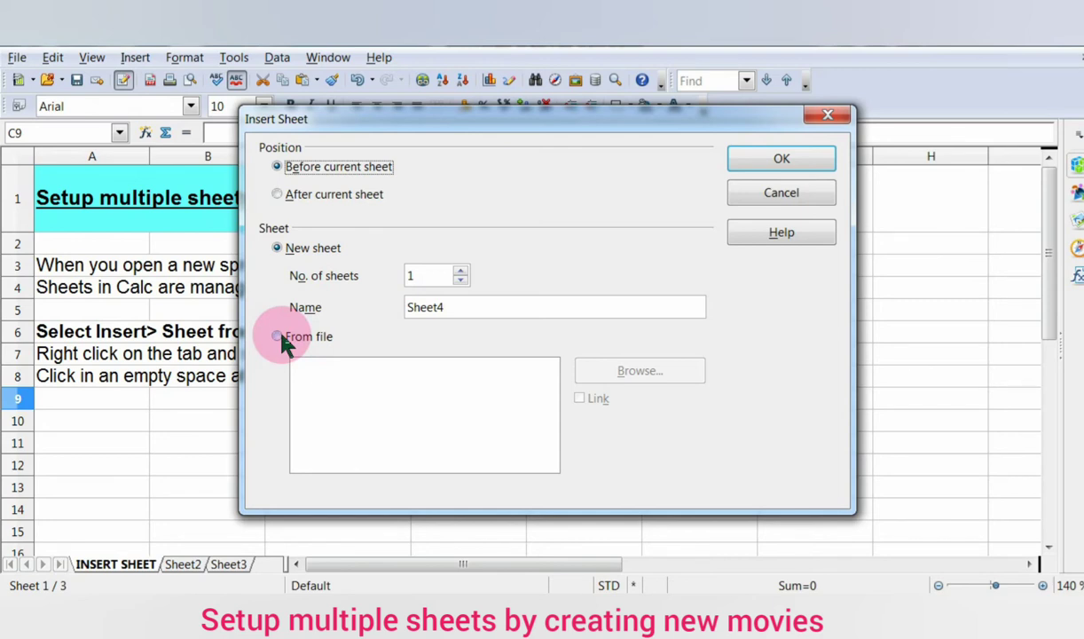
click(279, 337)
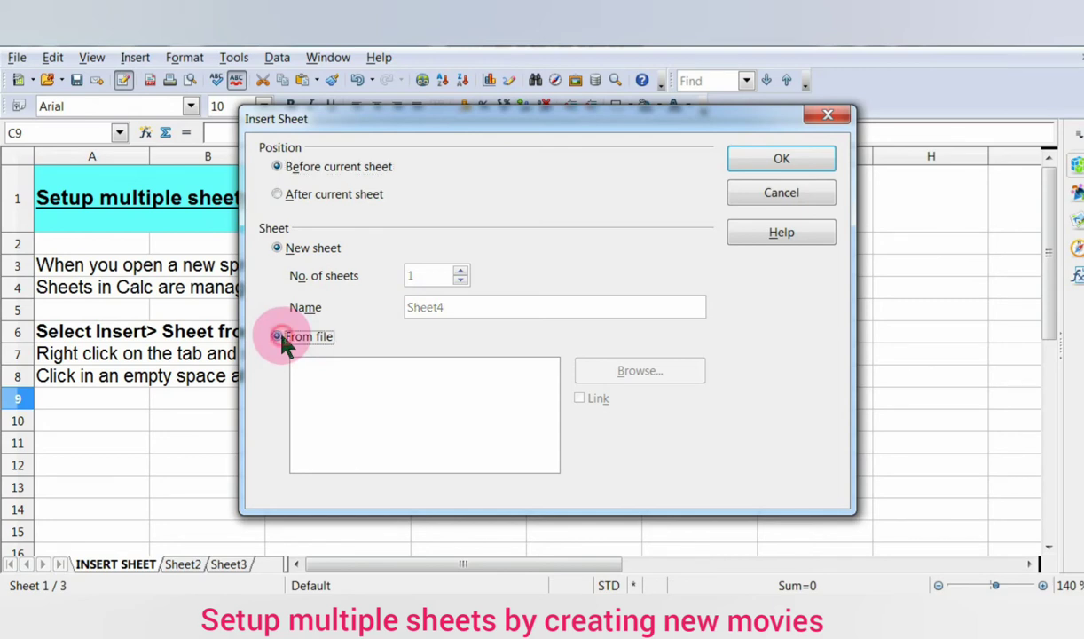
click(652, 371)
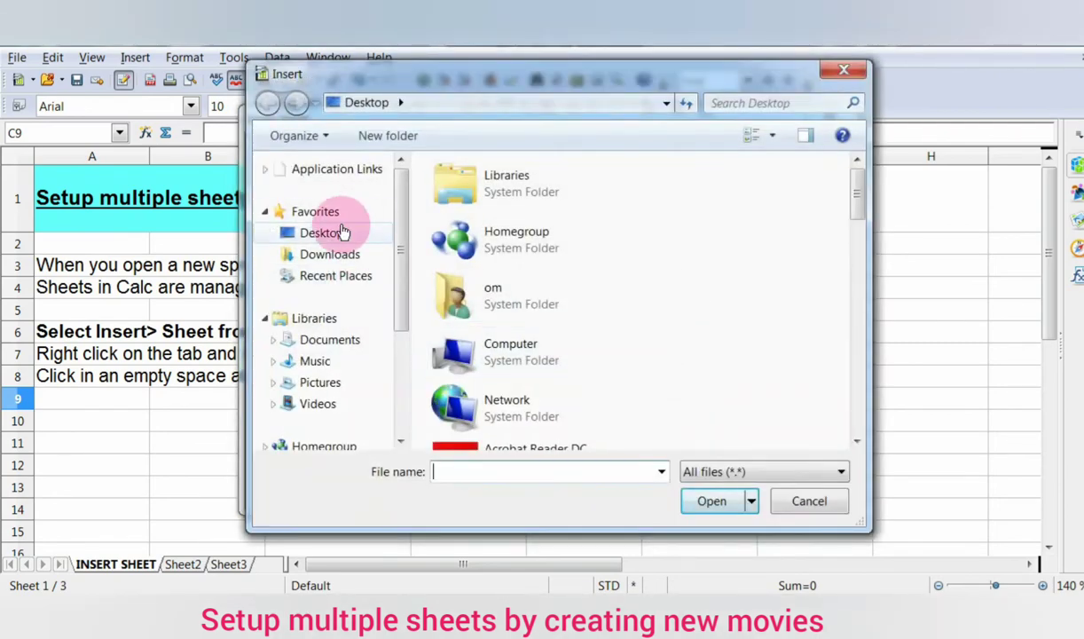
click(343, 231)
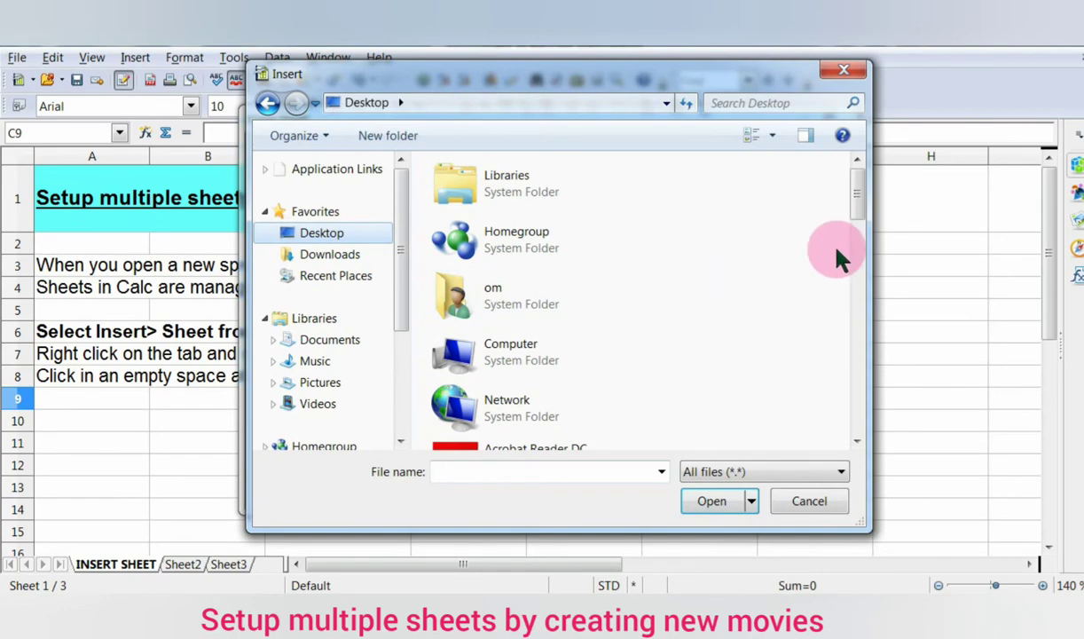
drag(855, 204, 885, 455)
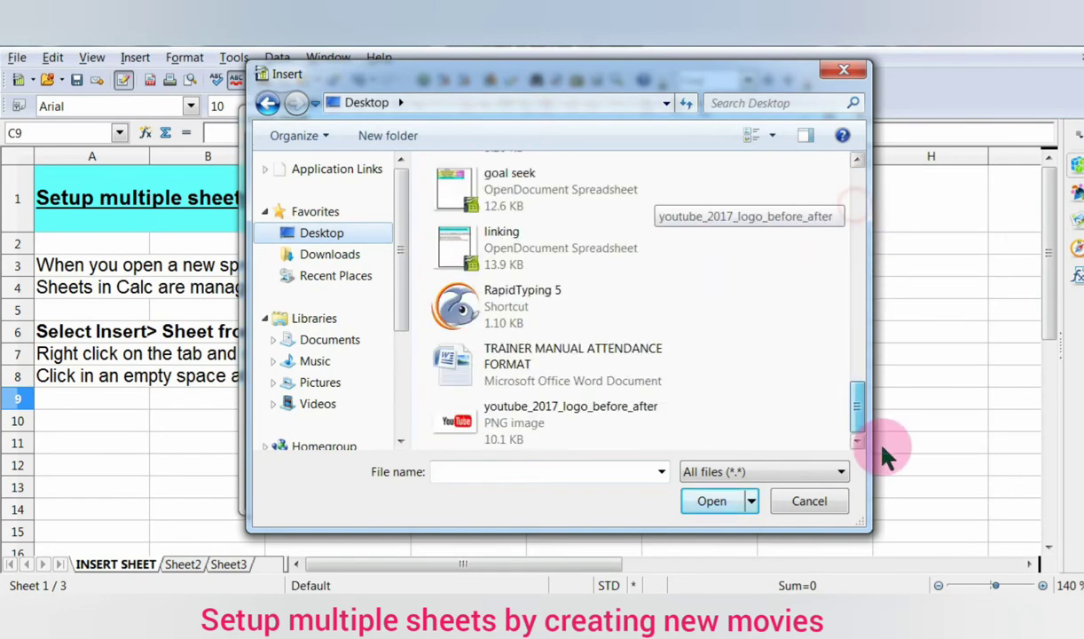
click(515, 206)
click(723, 501)
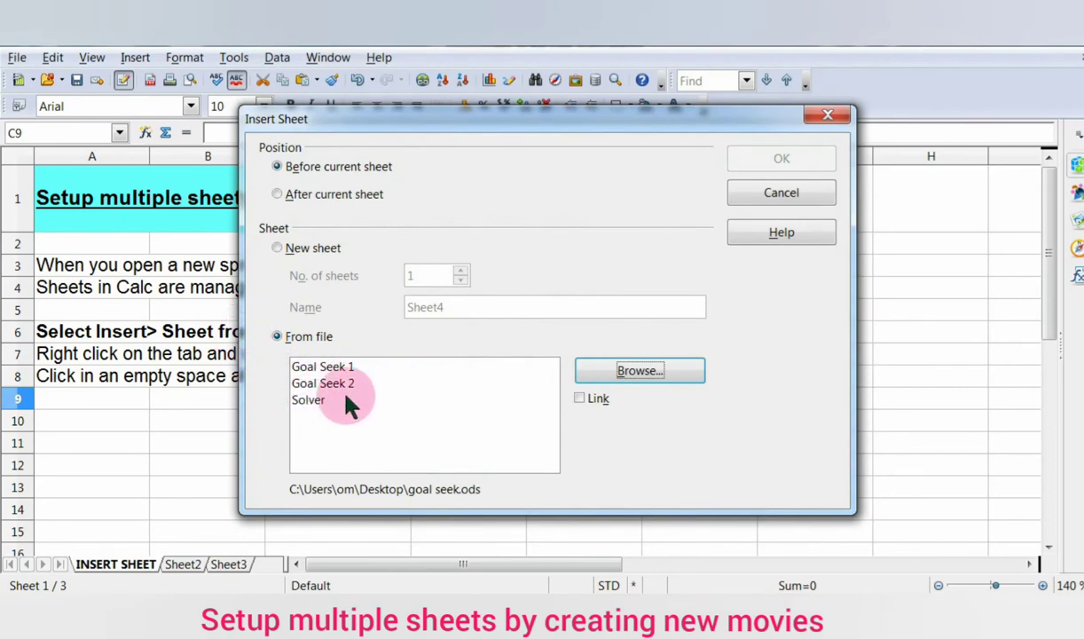
- Insert the Solver sheet from goal seek.ods with Link enabled
click(311, 401)
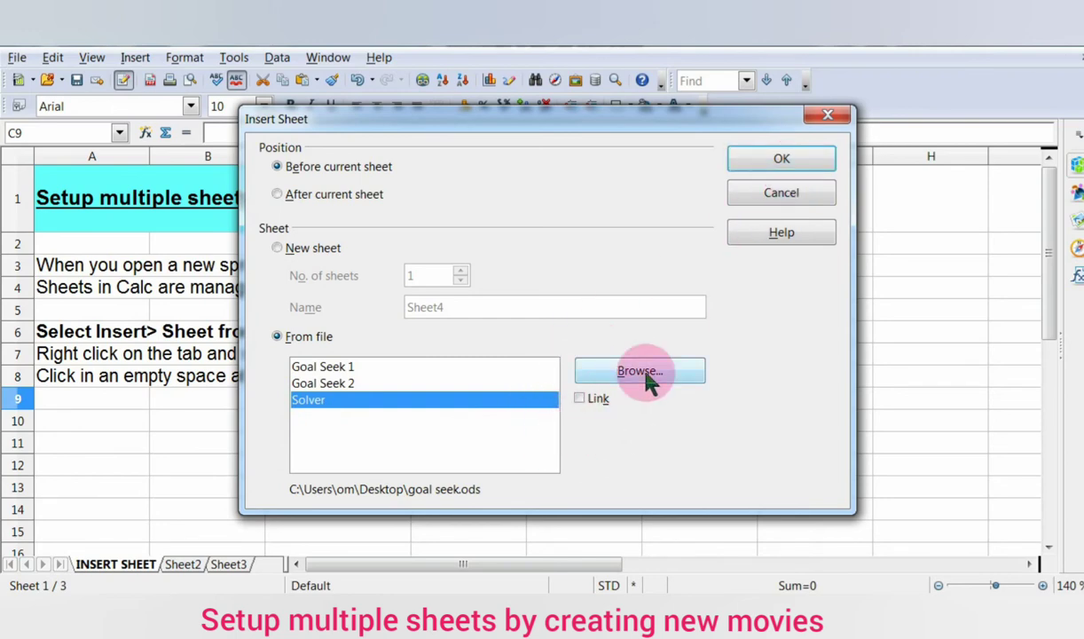
click(580, 398)
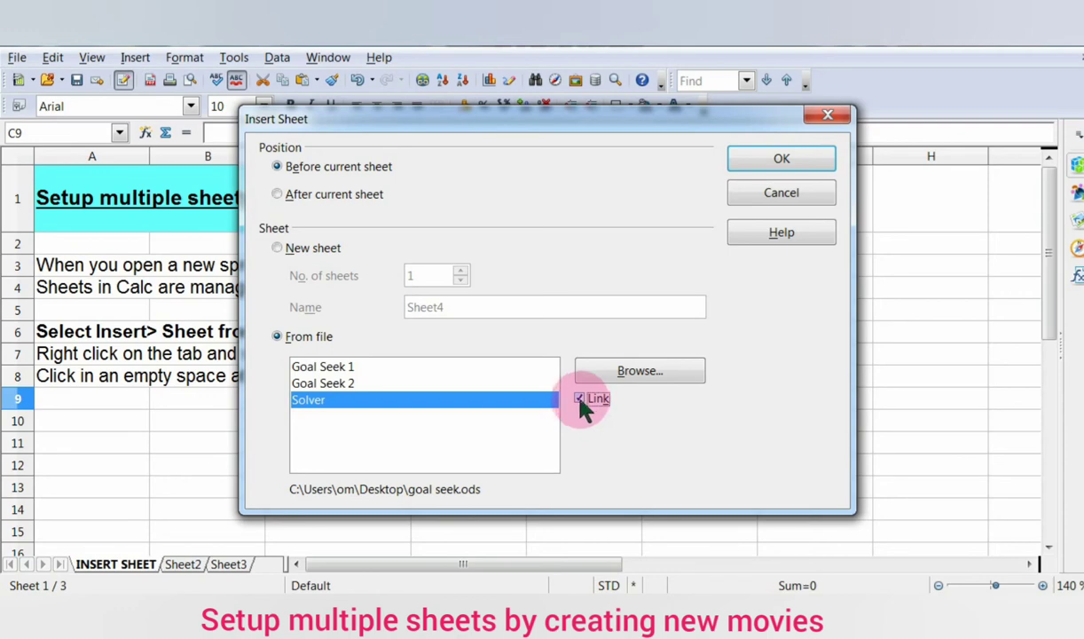
click(763, 169)
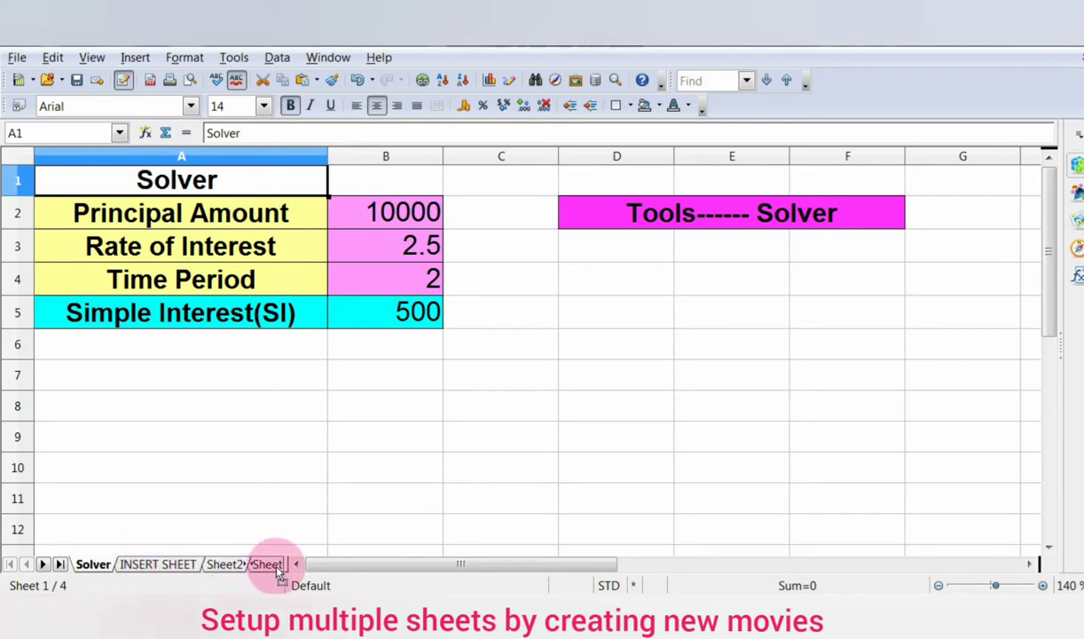
- Drag the Solver tab after Sheet3, save the workbook, and select the goal seek file
drag(240, 570, 277, 573)
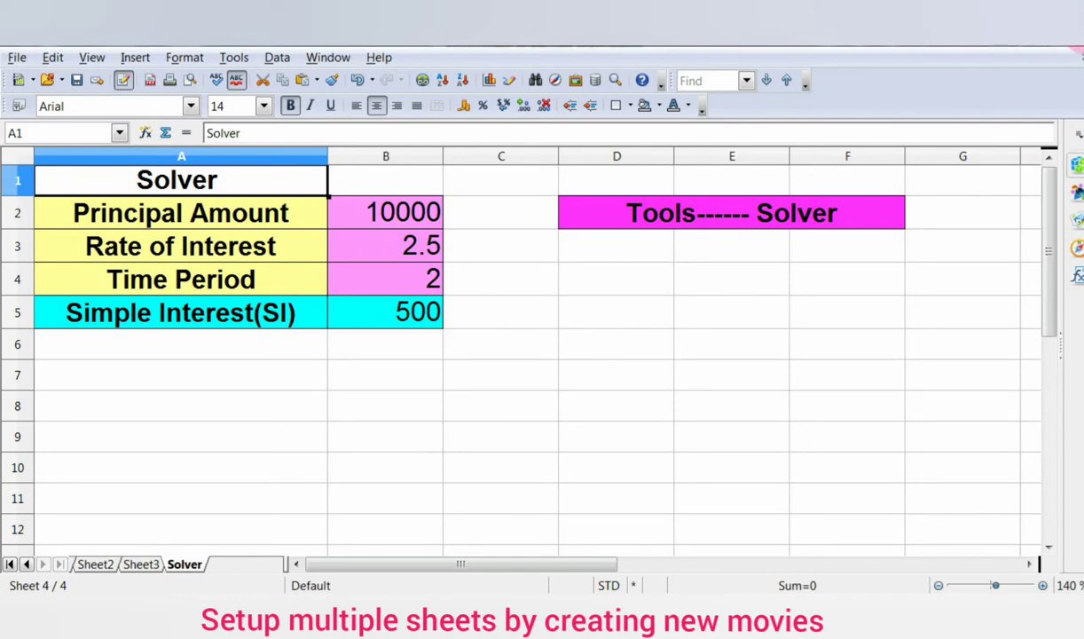
click(17, 58)
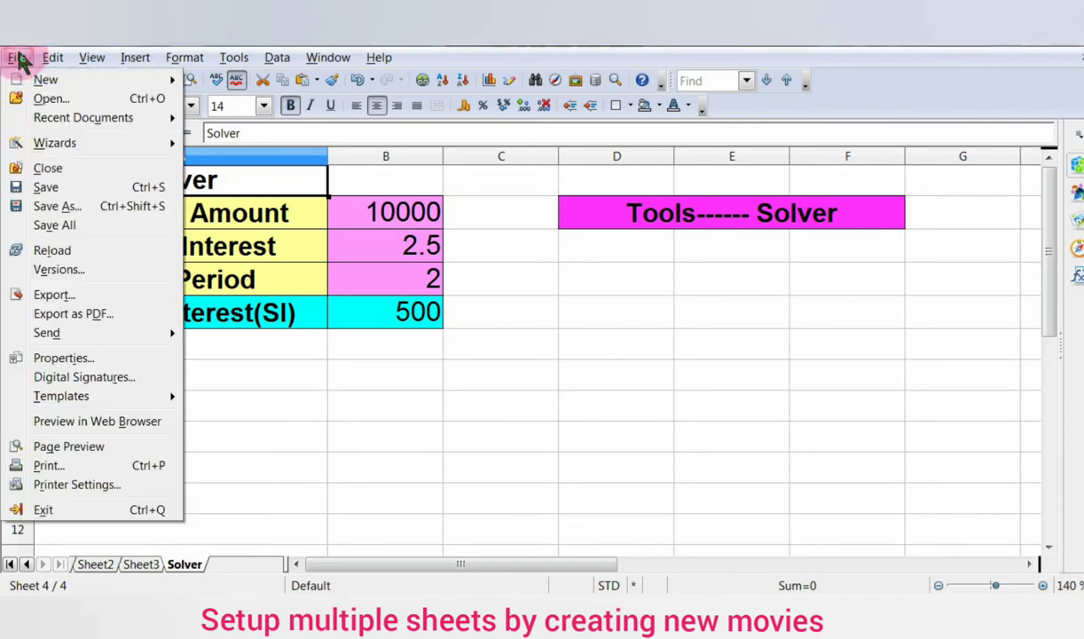
click(52, 188)
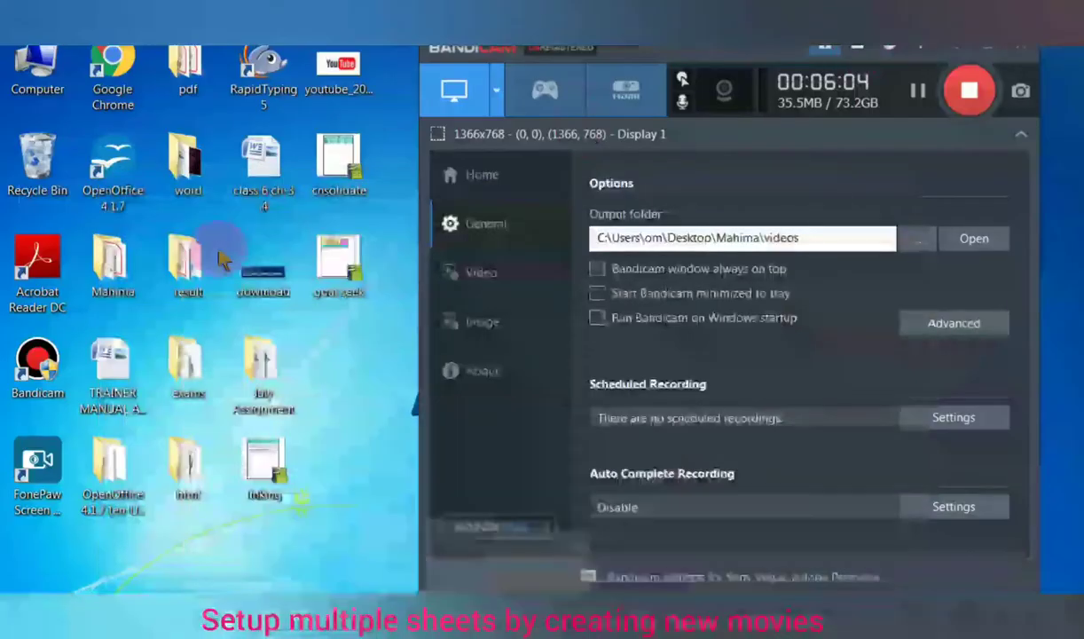
click(344, 274)
- Set B2 Principal Amount in goal seek.ods to 30000, giving Simple Interest 1500, and save
click(330, 271)
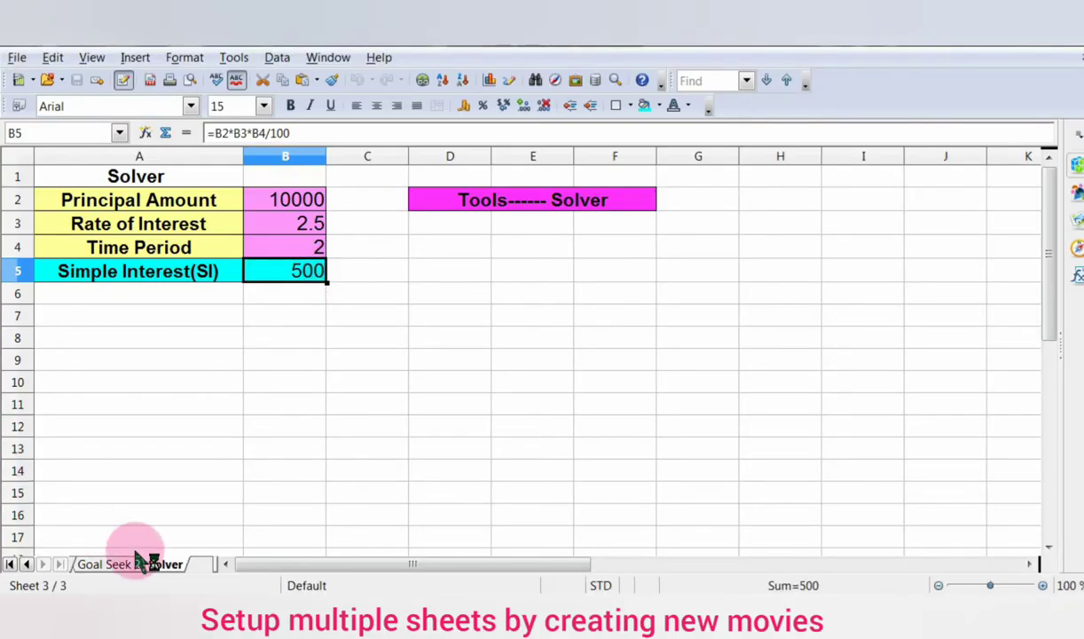
click(292, 202)
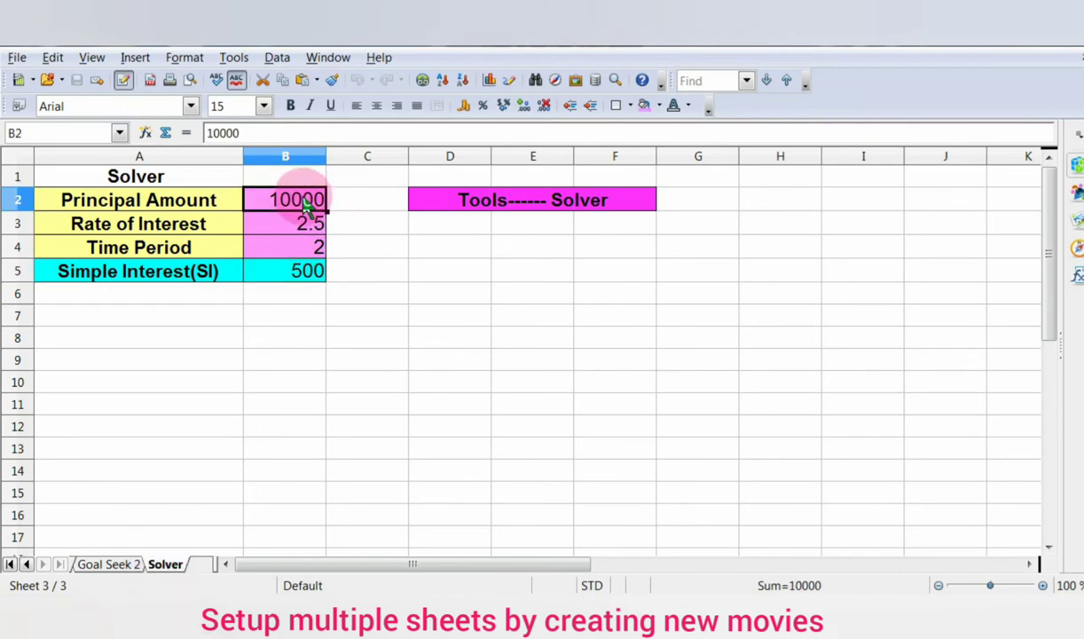
text(30)
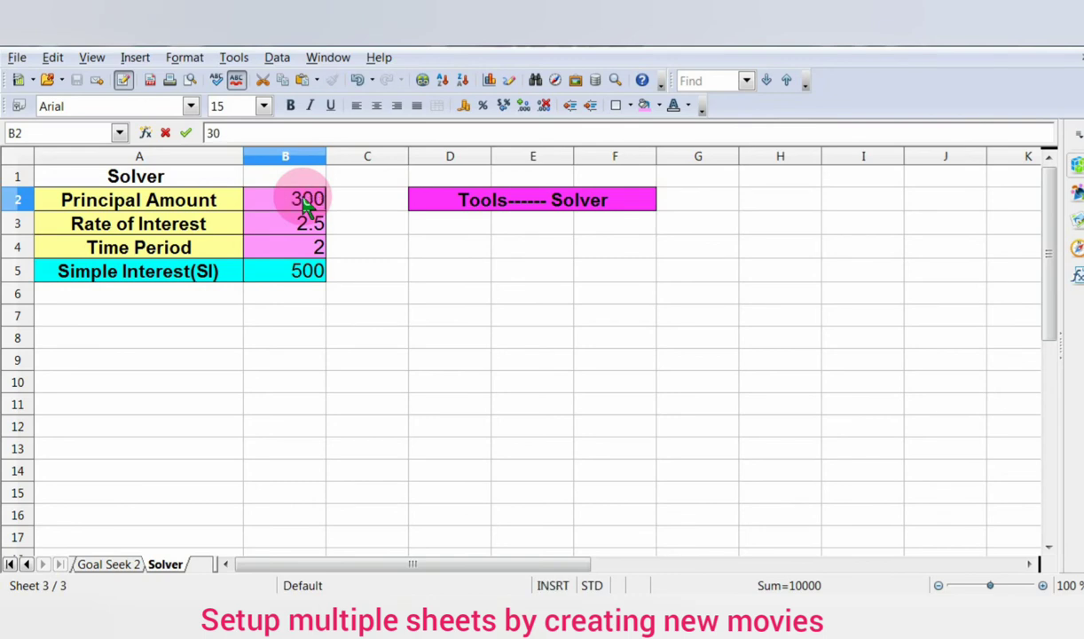
text(000)
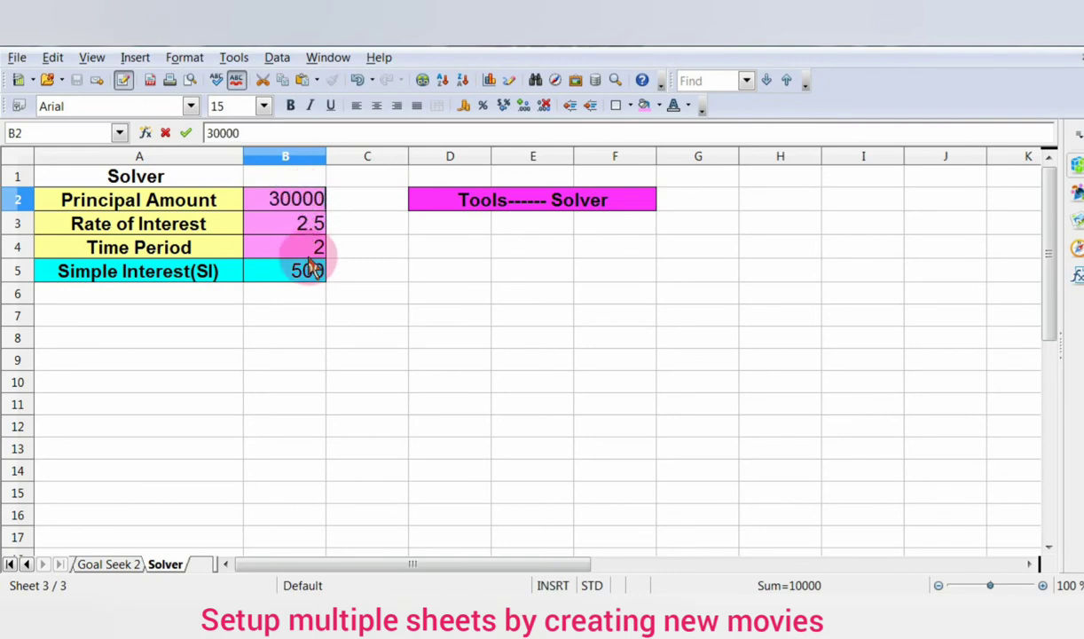
click(307, 280)
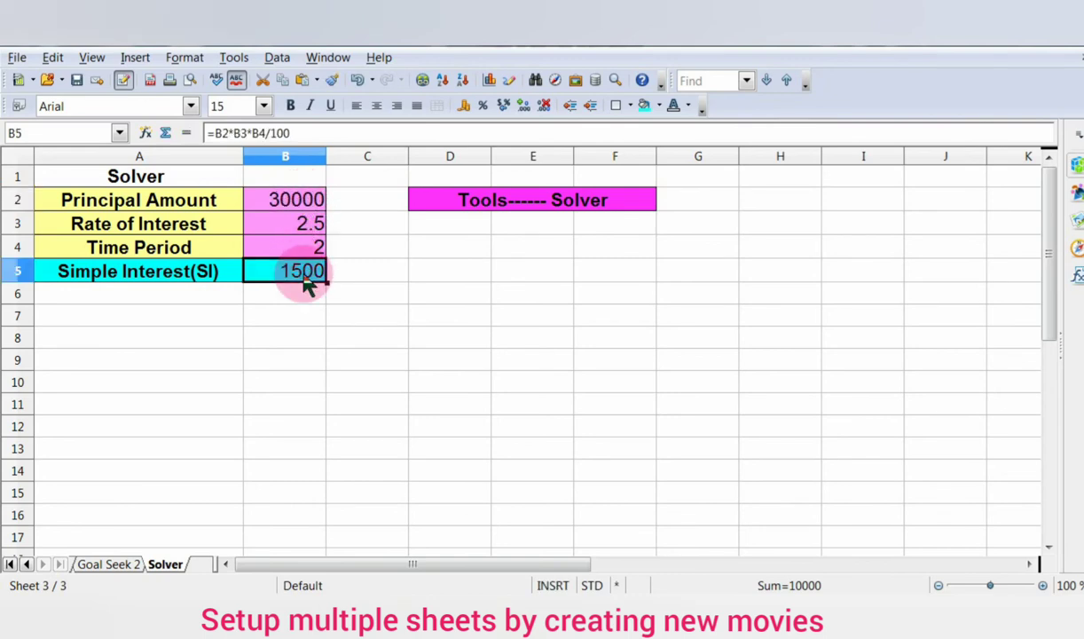
click(17, 57)
click(89, 187)
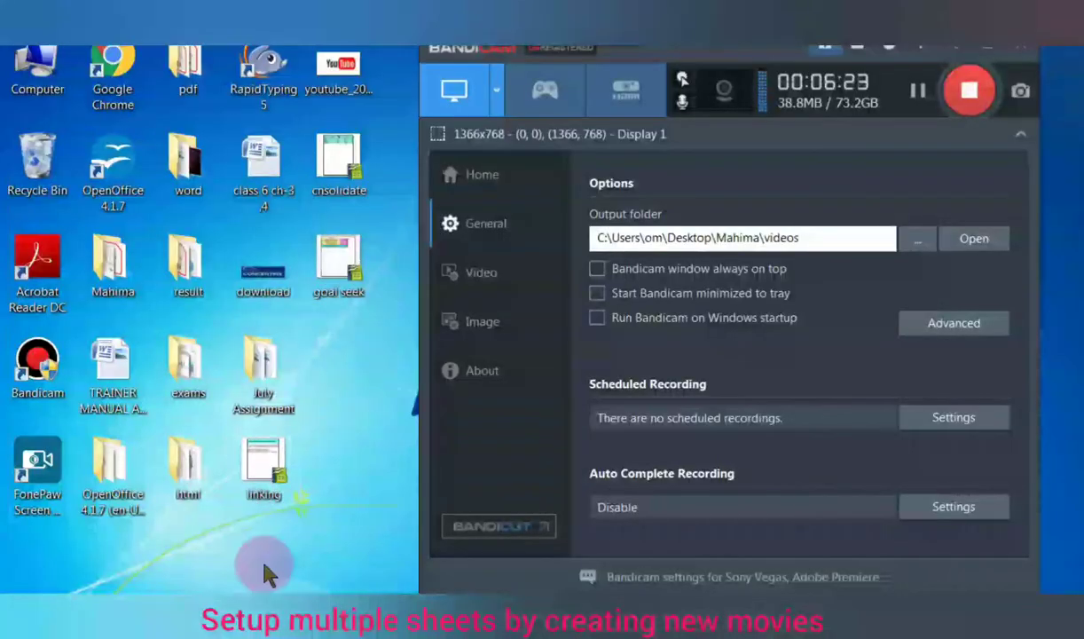
- Open the linking spreadsheet from its desktop icon
double_click(258, 461)
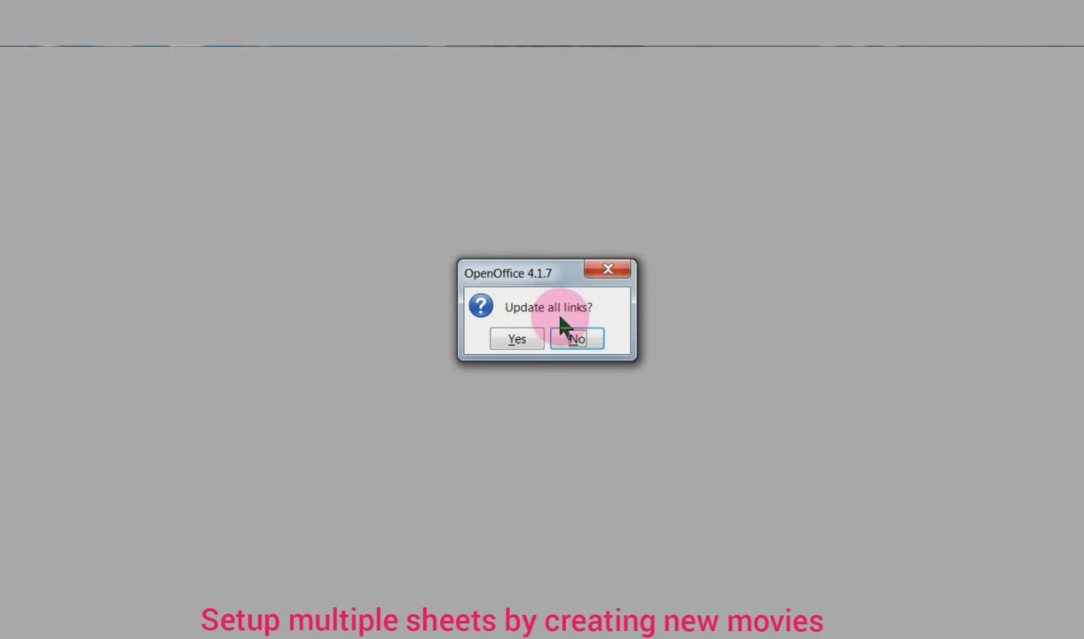
- Accept both prompts to update links from other files
click(520, 342)
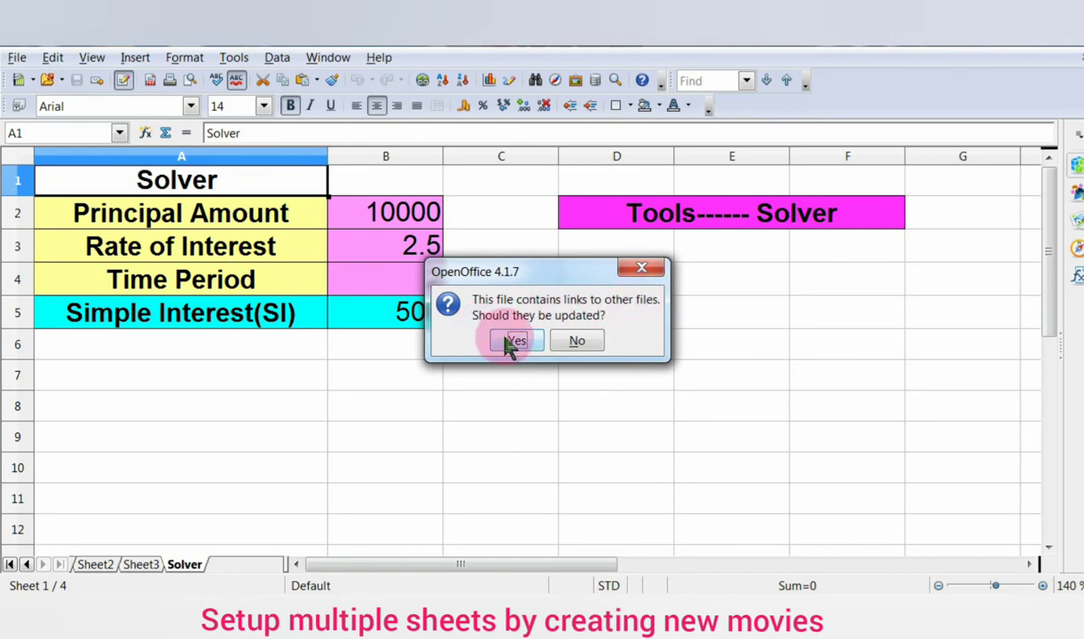
click(513, 344)
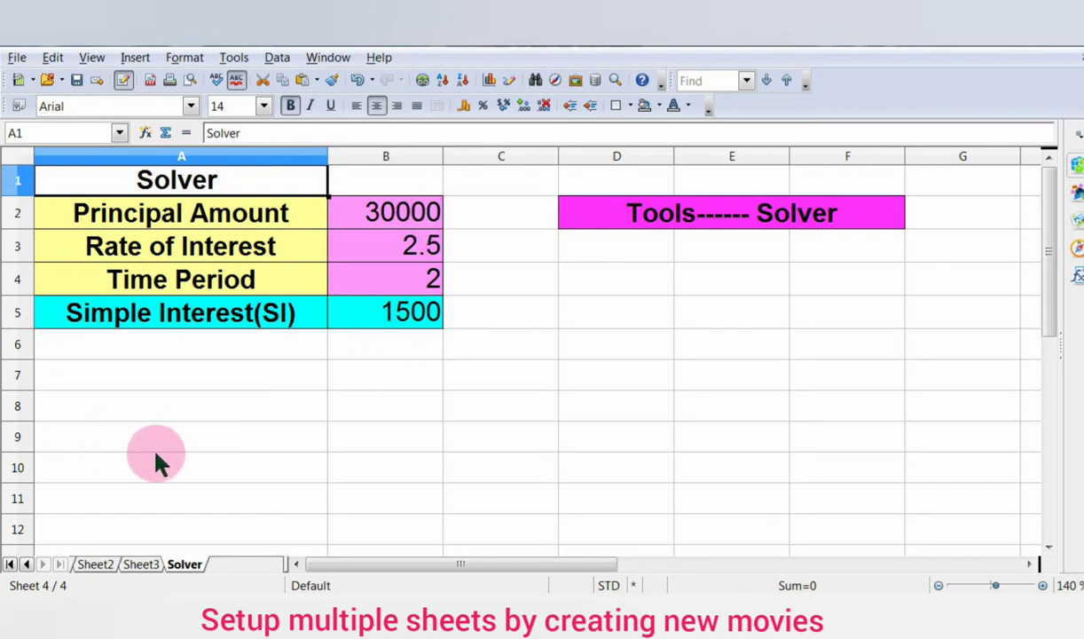
- Look through the INSERT SHEET, Sheet2 and Solver sheets, ending back on Sheet2
click(12, 565)
click(100, 568)
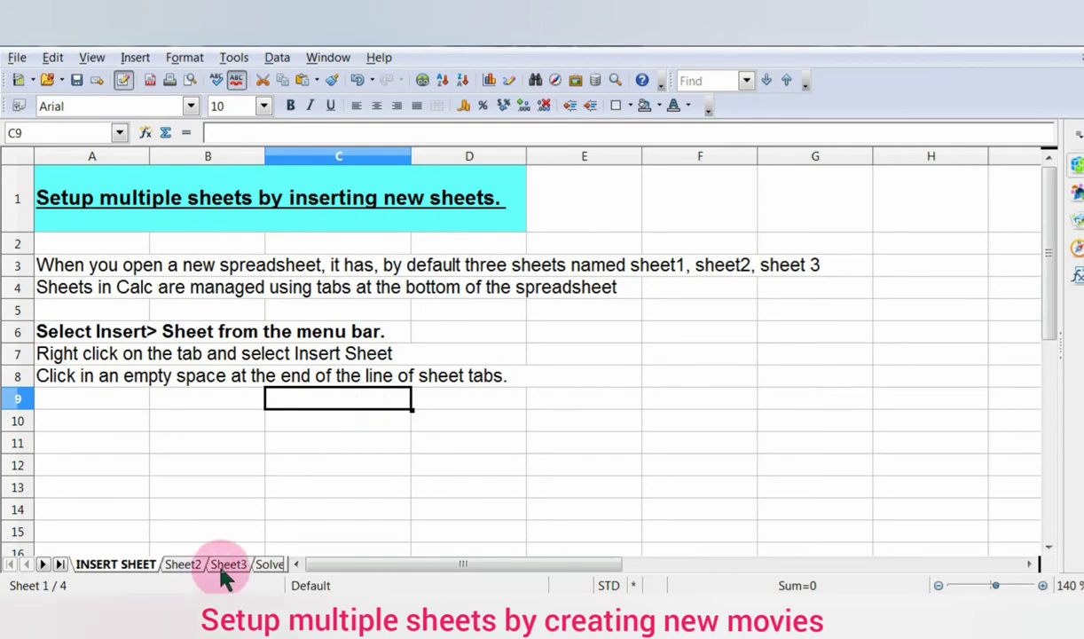
click(188, 565)
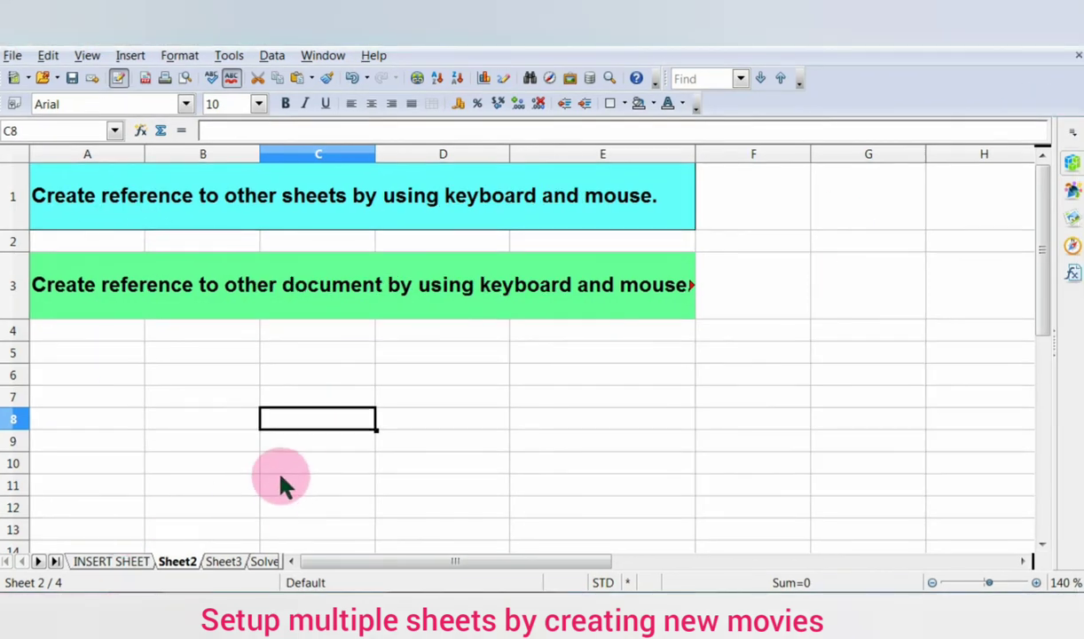
click(264, 562)
click(266, 562)
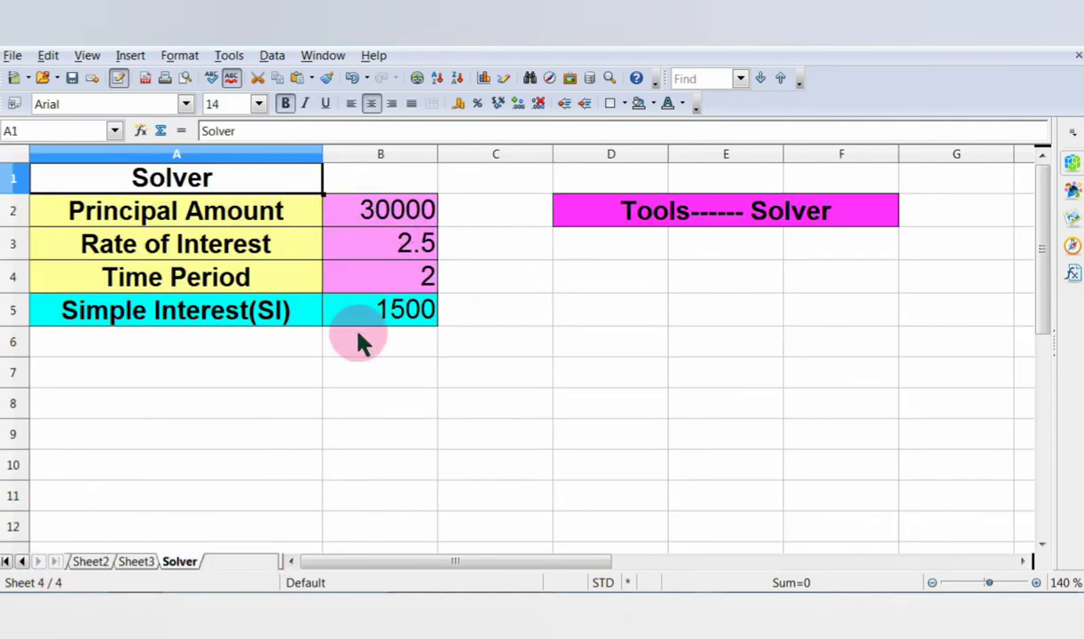
click(94, 563)
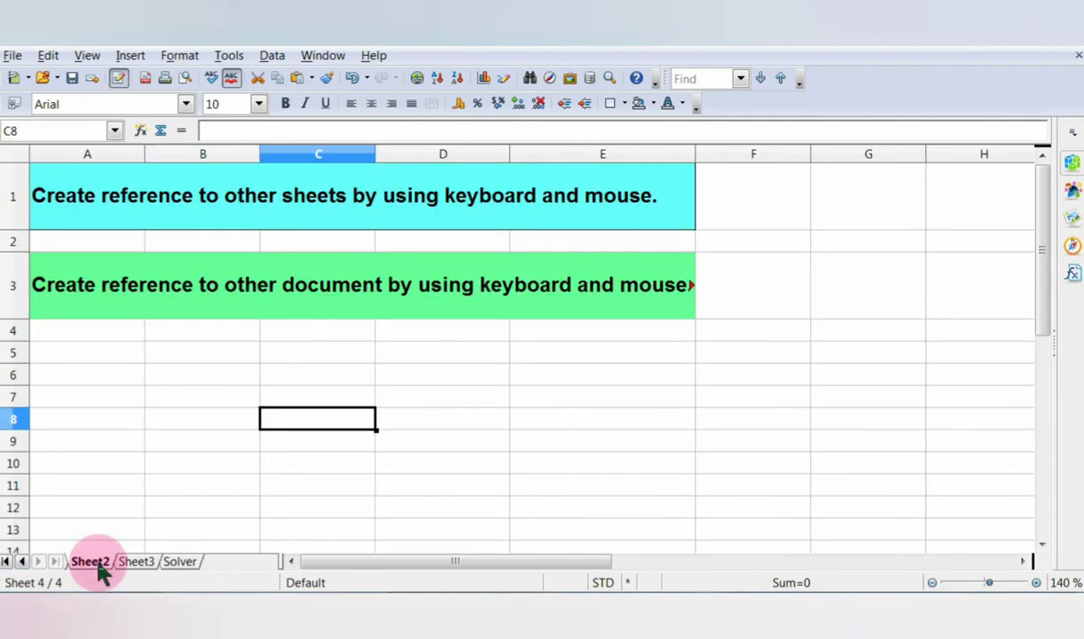
- Enter =Solver.B2 in Sheet2 cell A6 by pointing at Solver B2, and verify it shows 30000
click(94, 371)
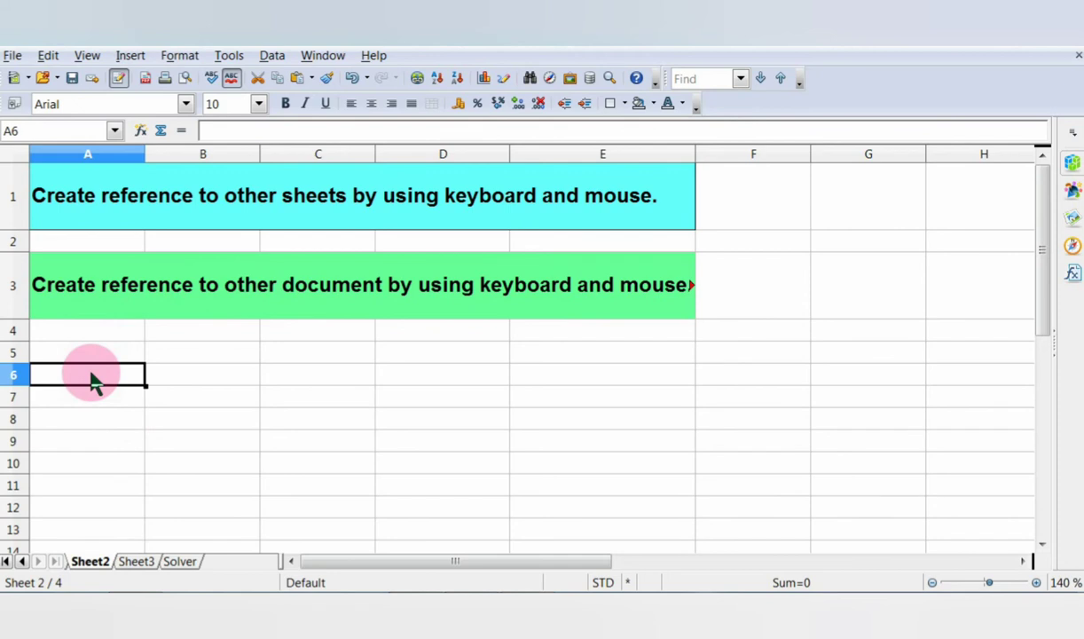
text(=)
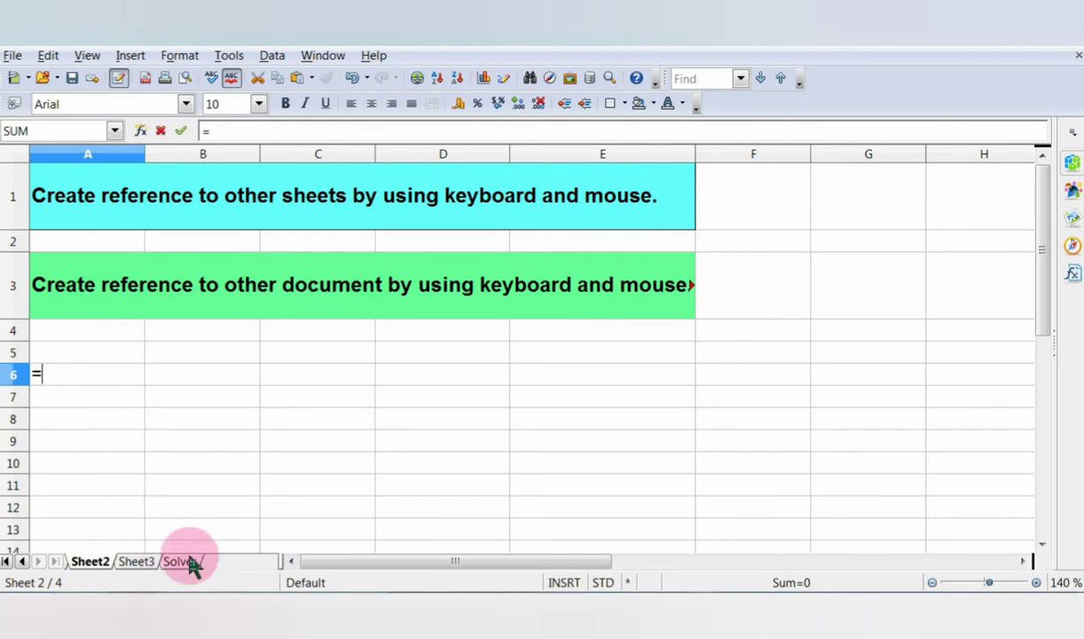
click(182, 561)
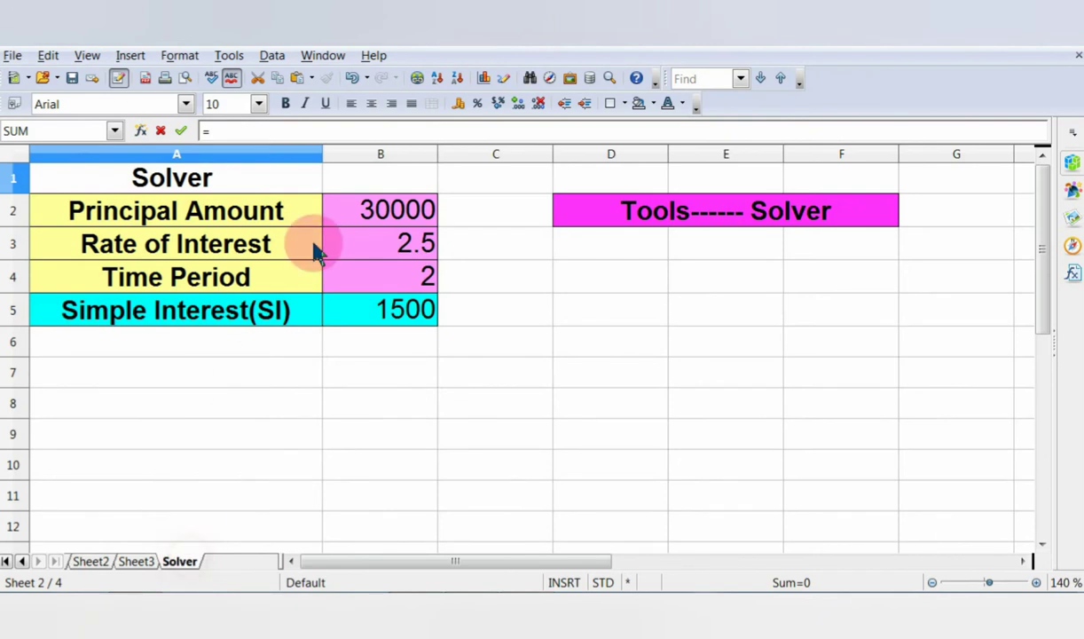
click(356, 210)
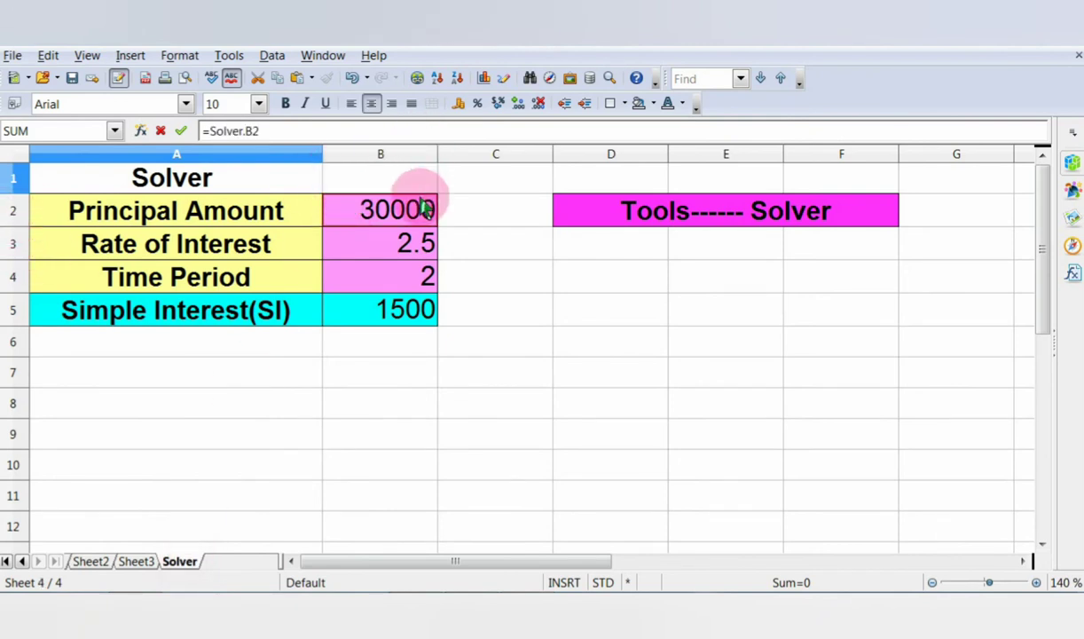
click(86, 561)
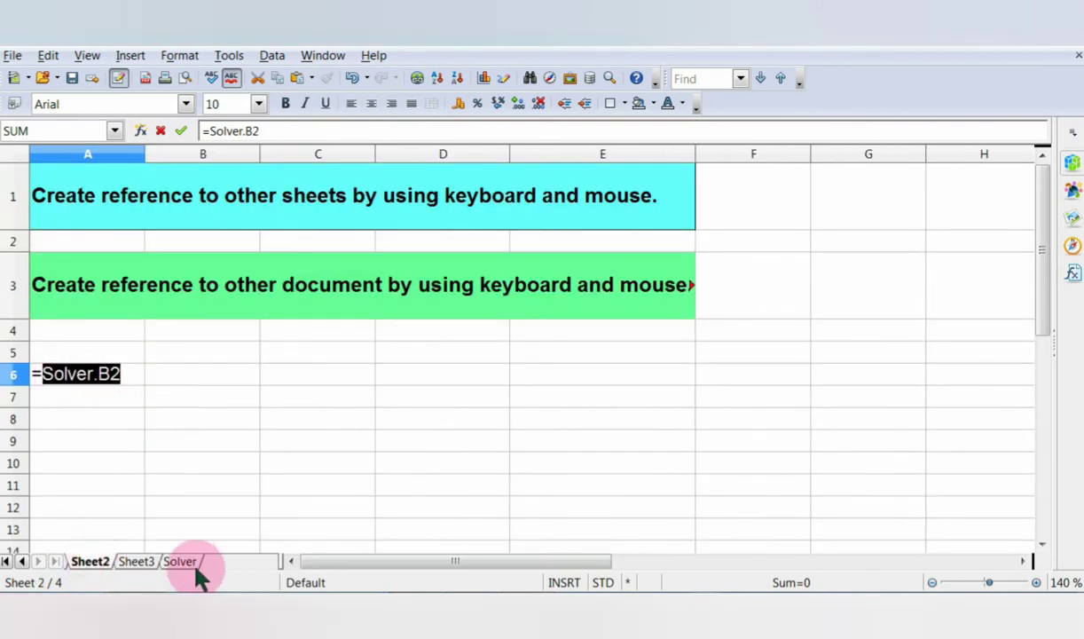
key(BackSpace)
key(BackSpace)
key(BackSpace)
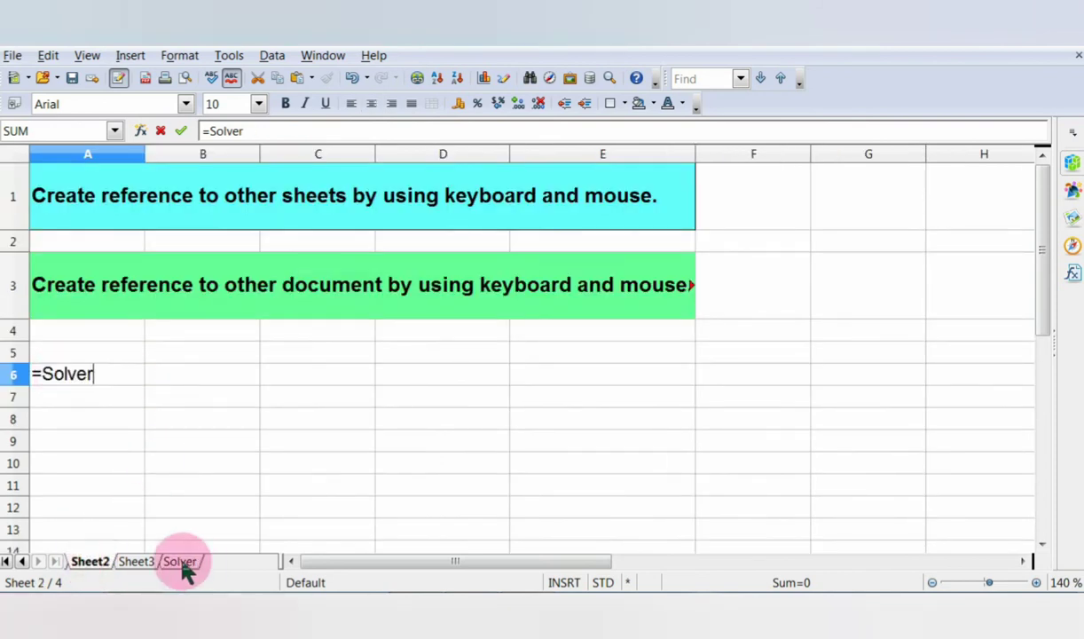
key(BackSpace)
key(BackSpace)
key(BackSpace)
key(BackSpace)
key(BackSpace)
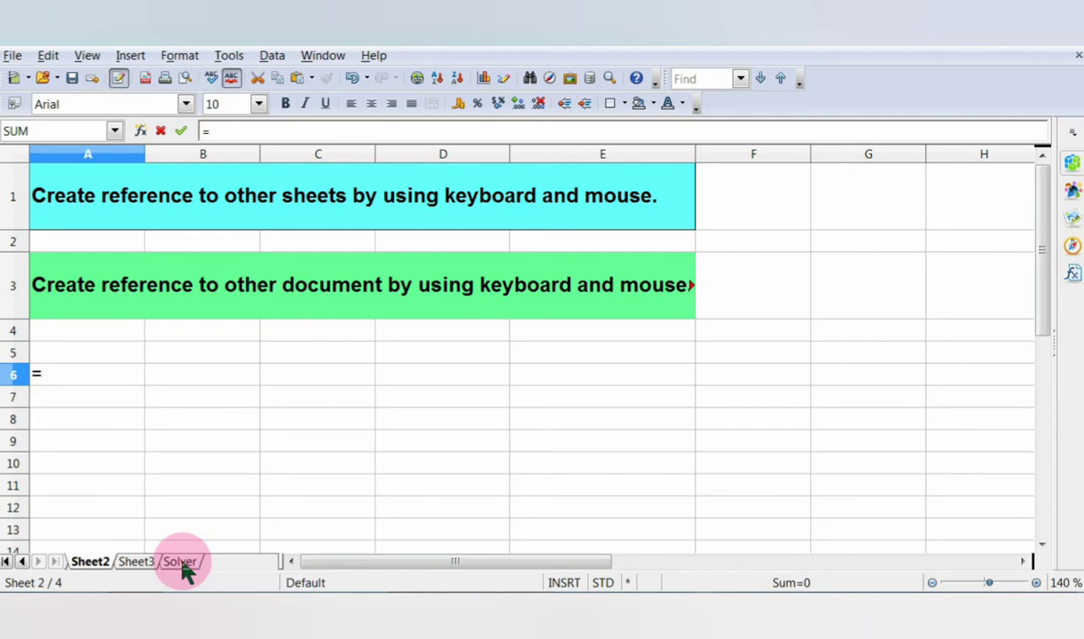
click(181, 562)
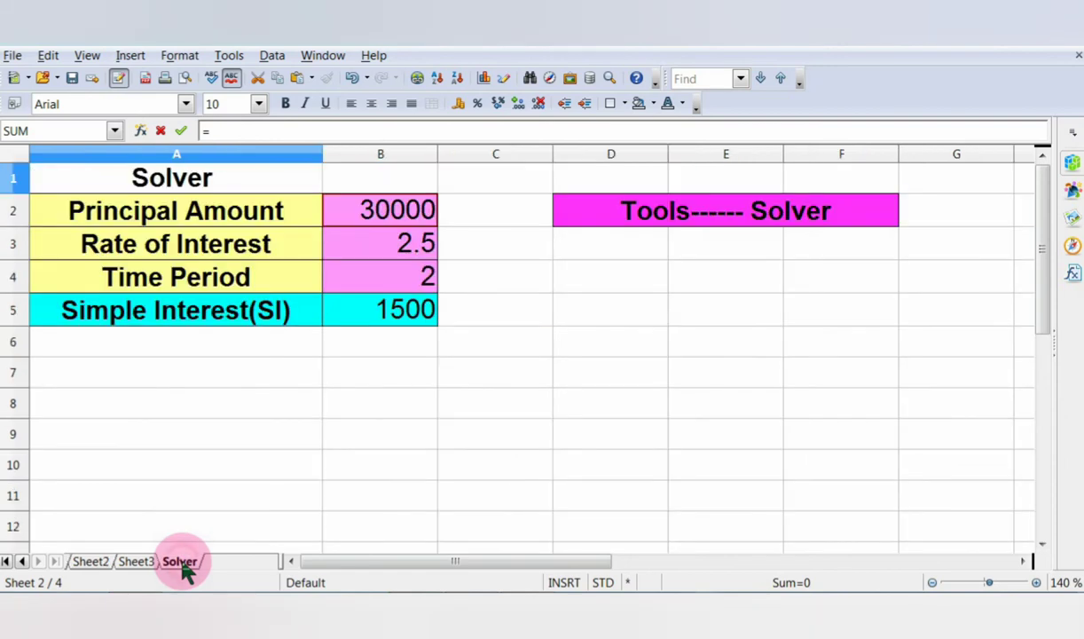
click(397, 217)
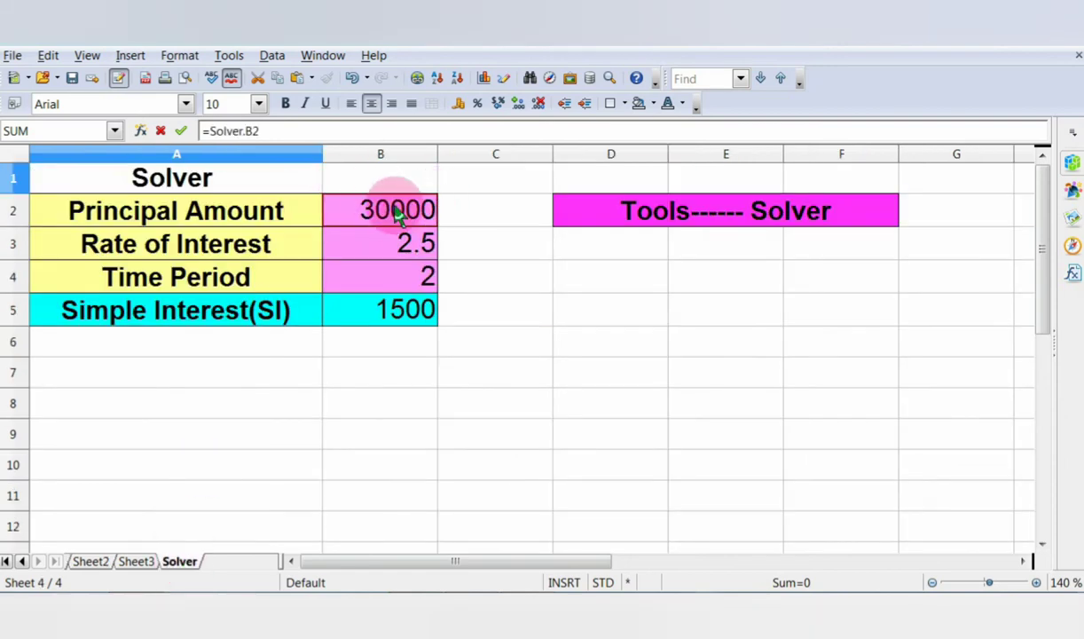
click(182, 132)
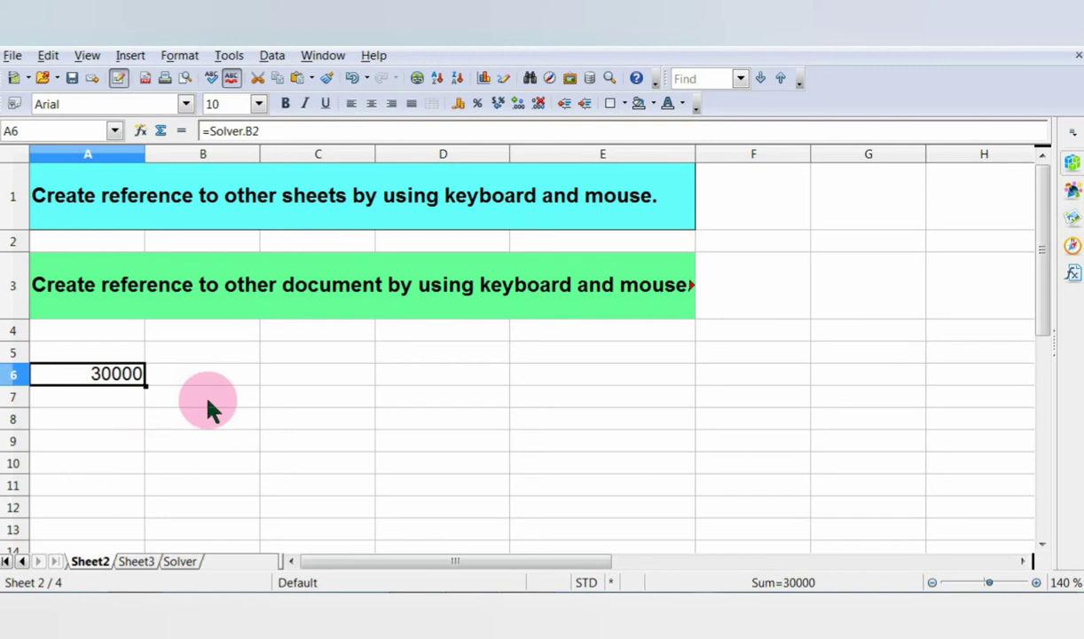
double_click(113, 375)
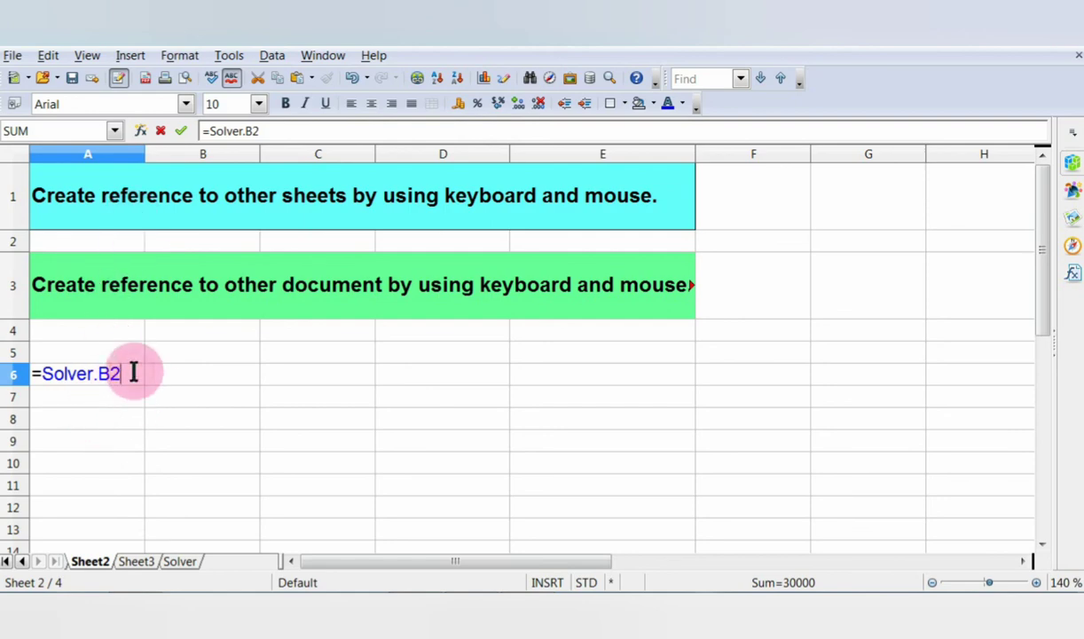
key(Return)
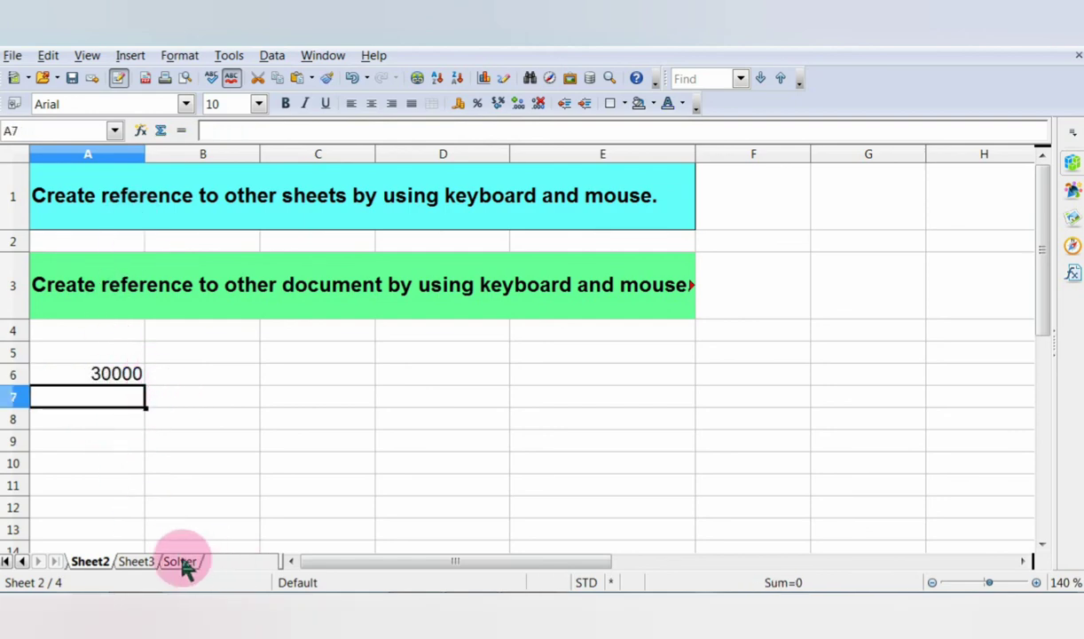
- Check the Rate of Interest in Solver B3, then type =Solver.B3 into Sheet2 cell A7
click(182, 561)
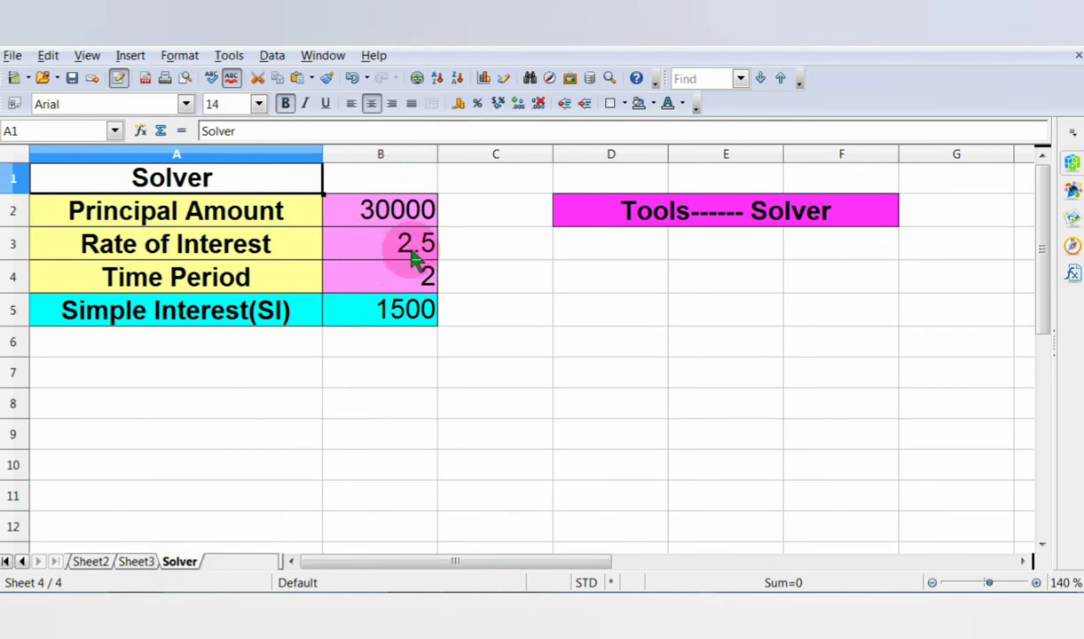
click(353, 257)
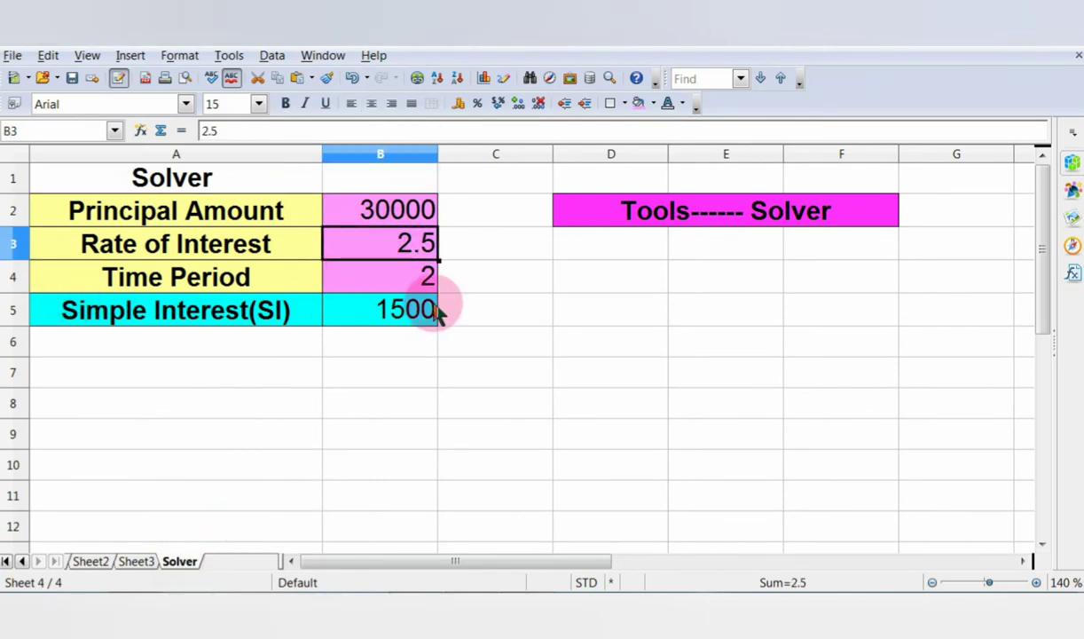
click(89, 562)
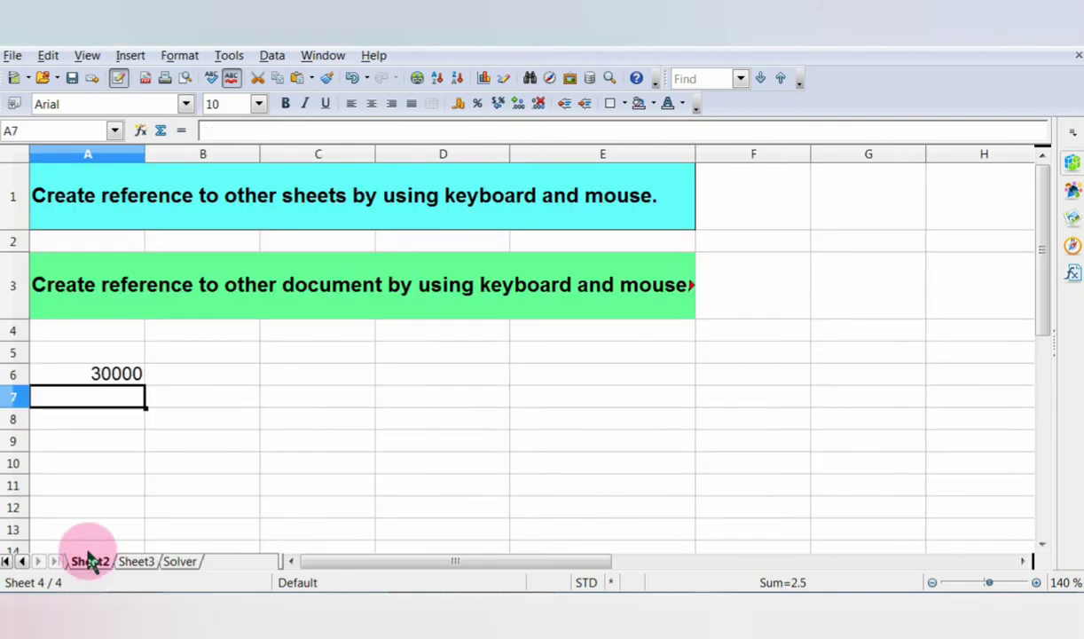
text(=)
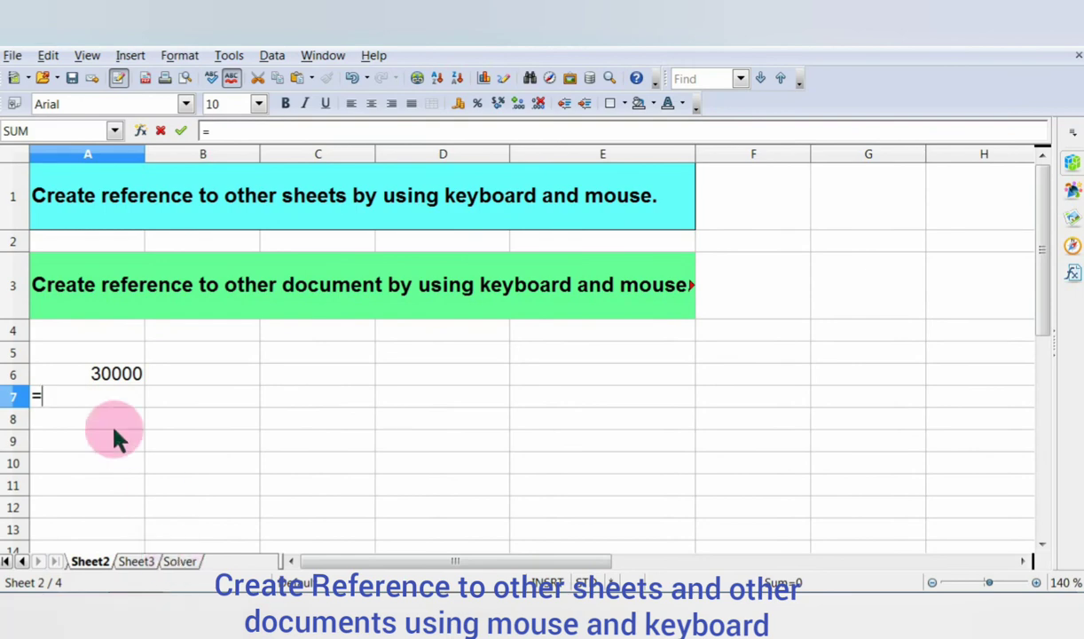
text(S)
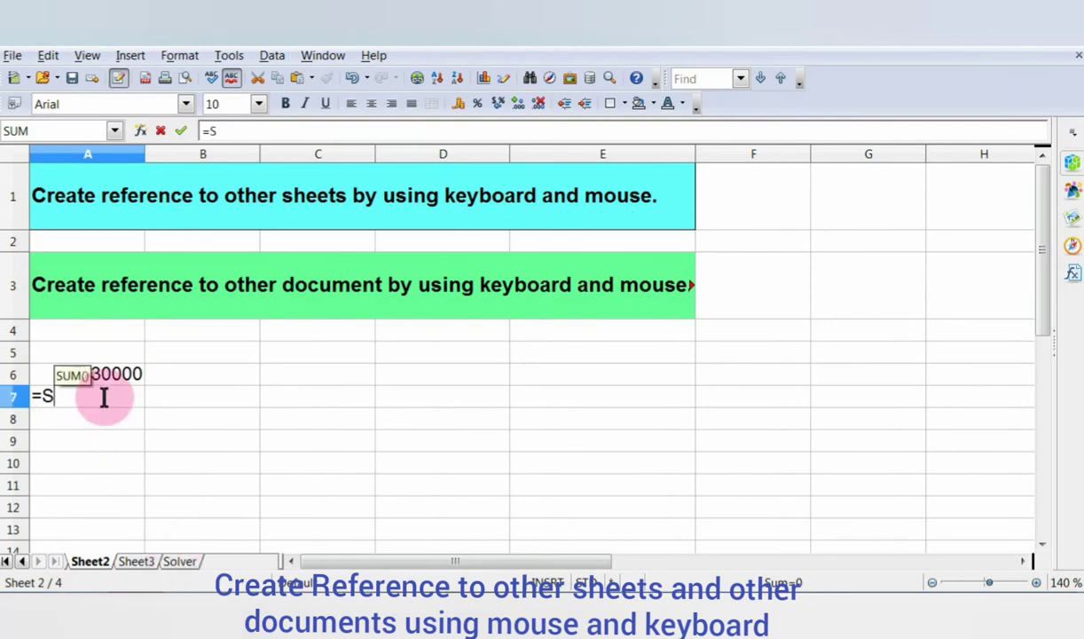
text(olve)
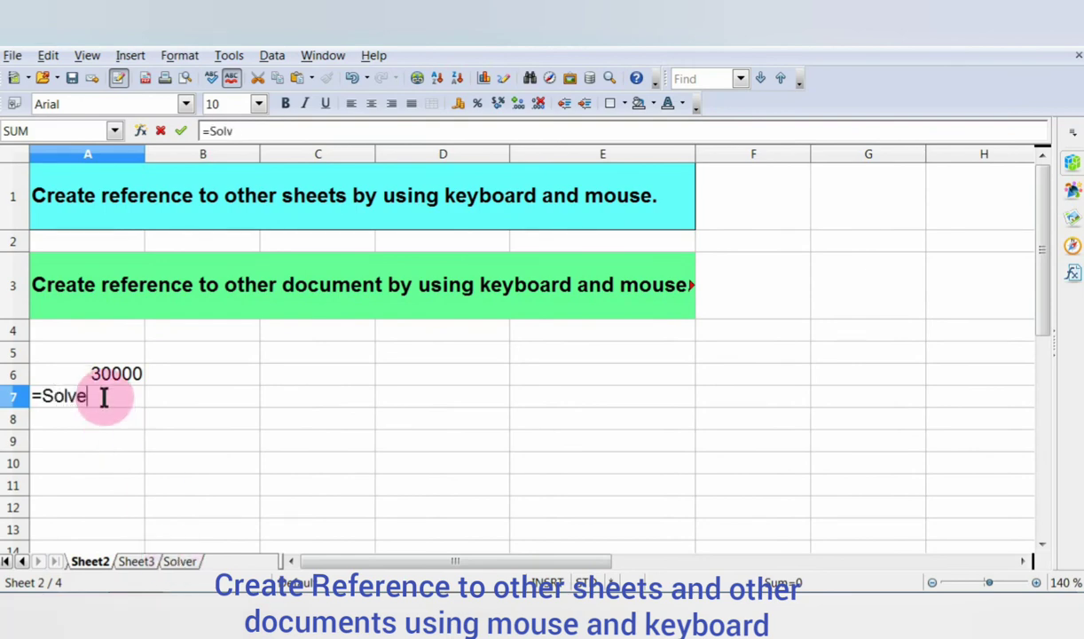
text(r.B)
text(3)
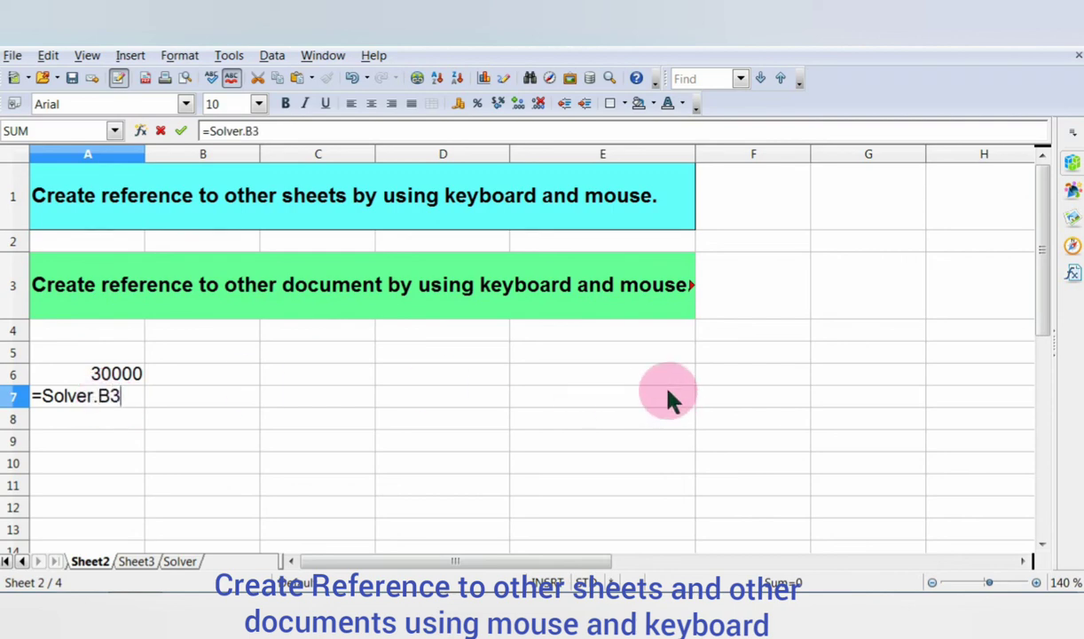
key(Return)
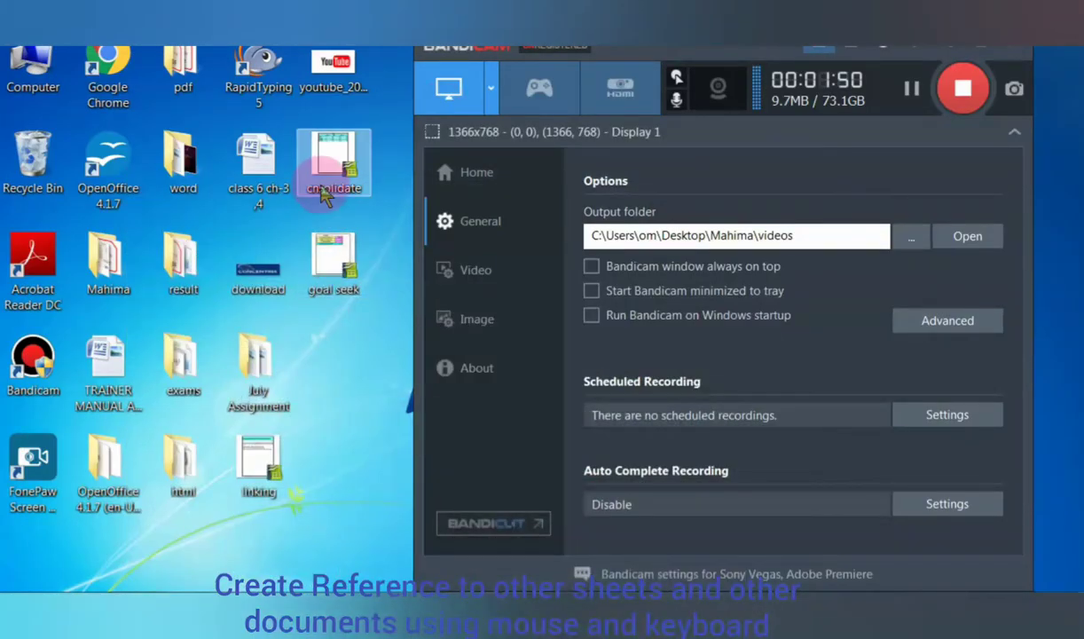
- Open goal seek.ods from the desktop and view its Goal Seek 2 sheet
click(321, 244)
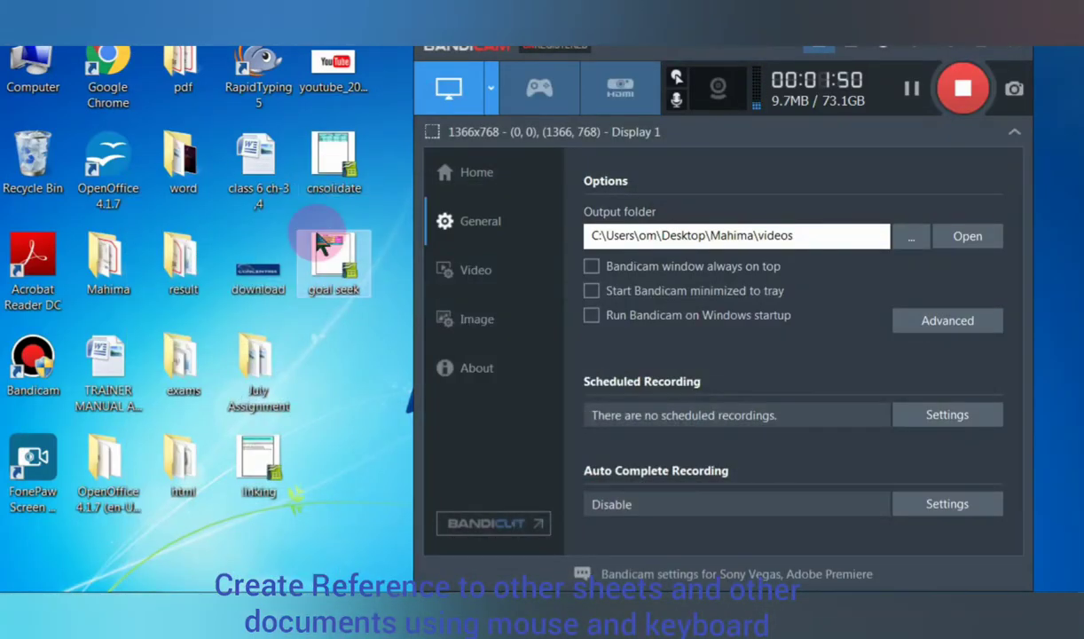
double_click(321, 244)
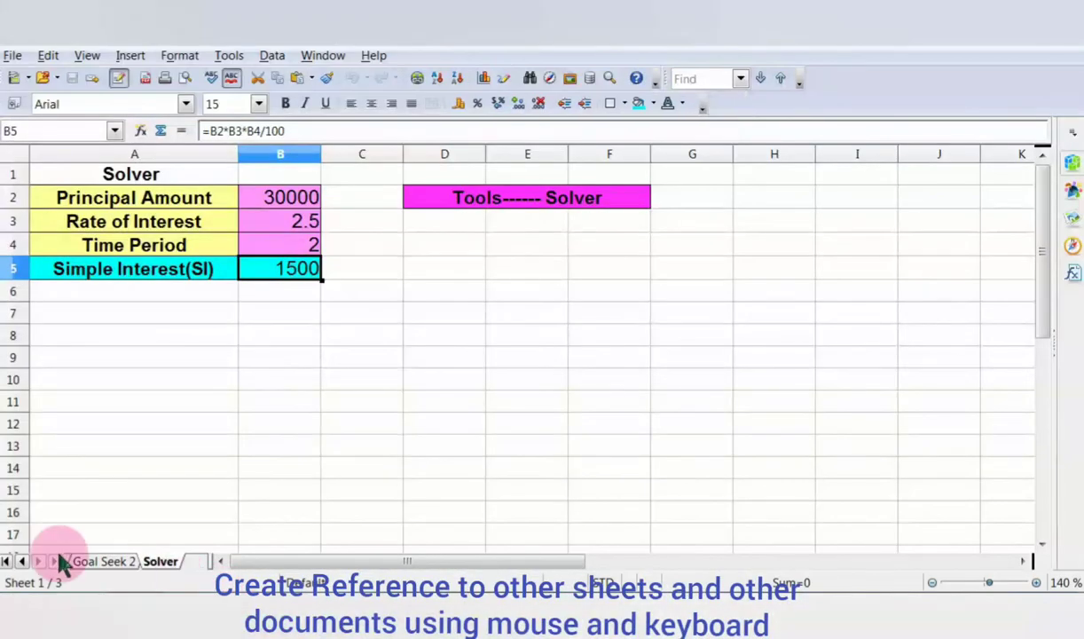
click(100, 562)
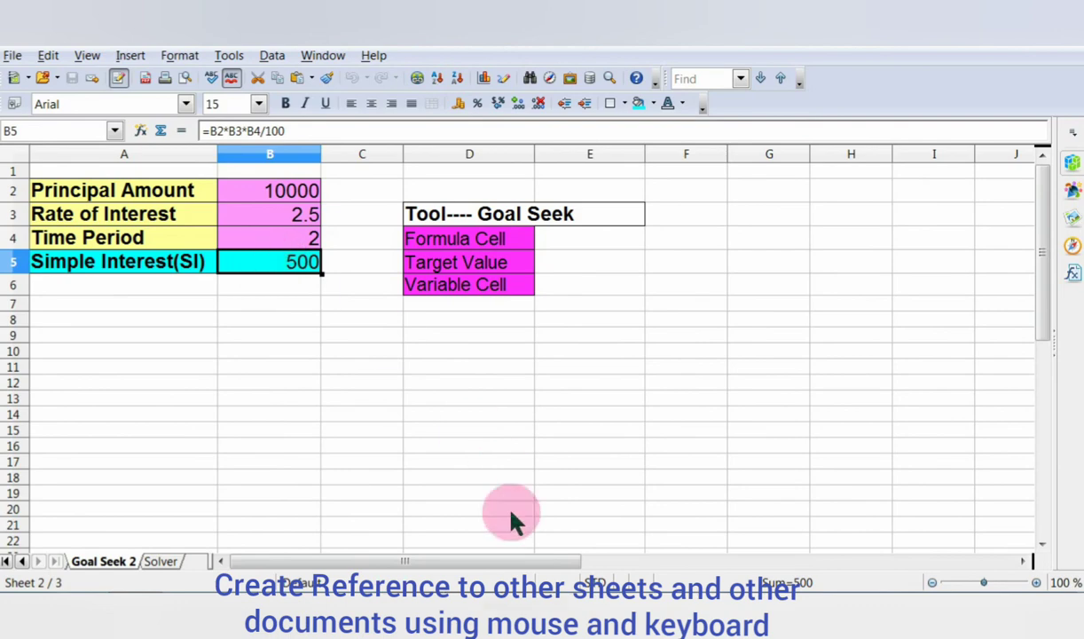
mouse_move(528, 635)
mouse_move(375, 521)
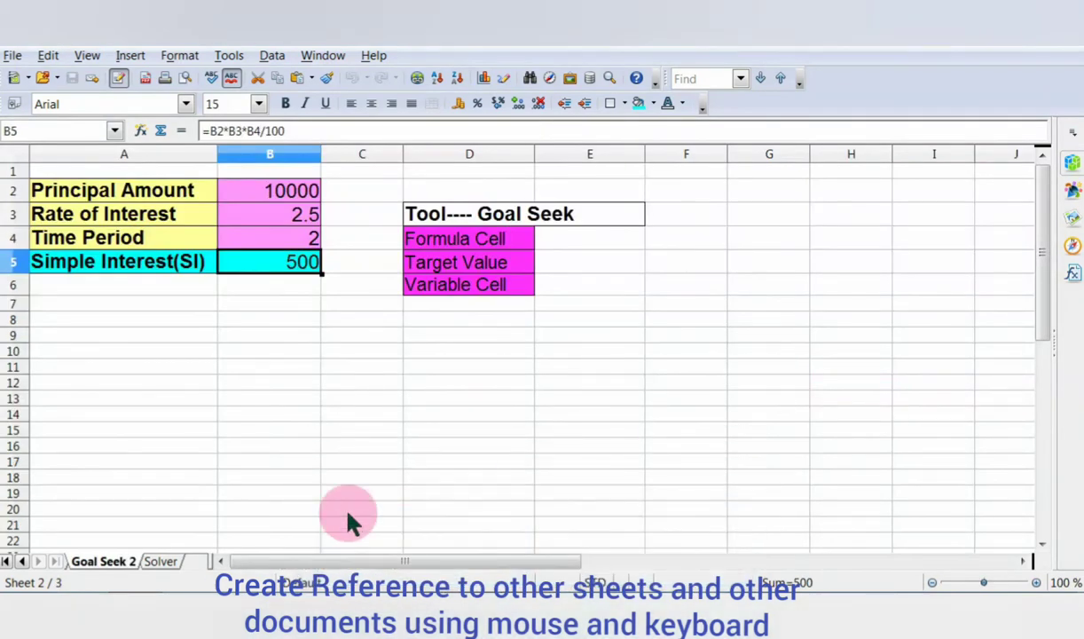
- Link Sheet2 cell A8 to Simple Interest cell B5 (500) on goal seek.ods's Goal Seek 2 sheet
click(375, 508)
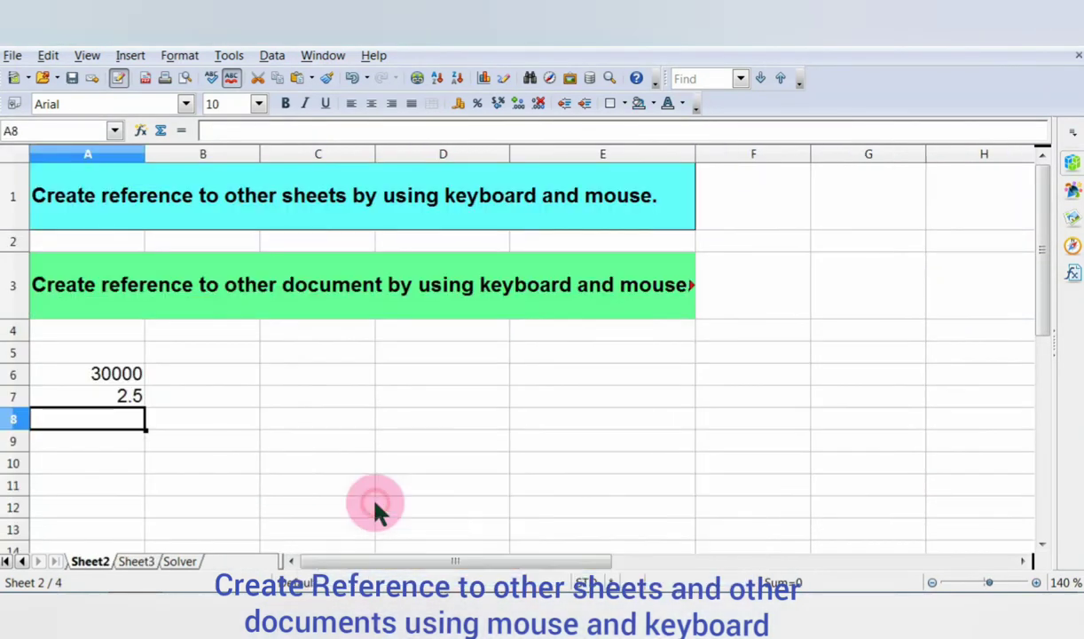
click(75, 417)
text(=)
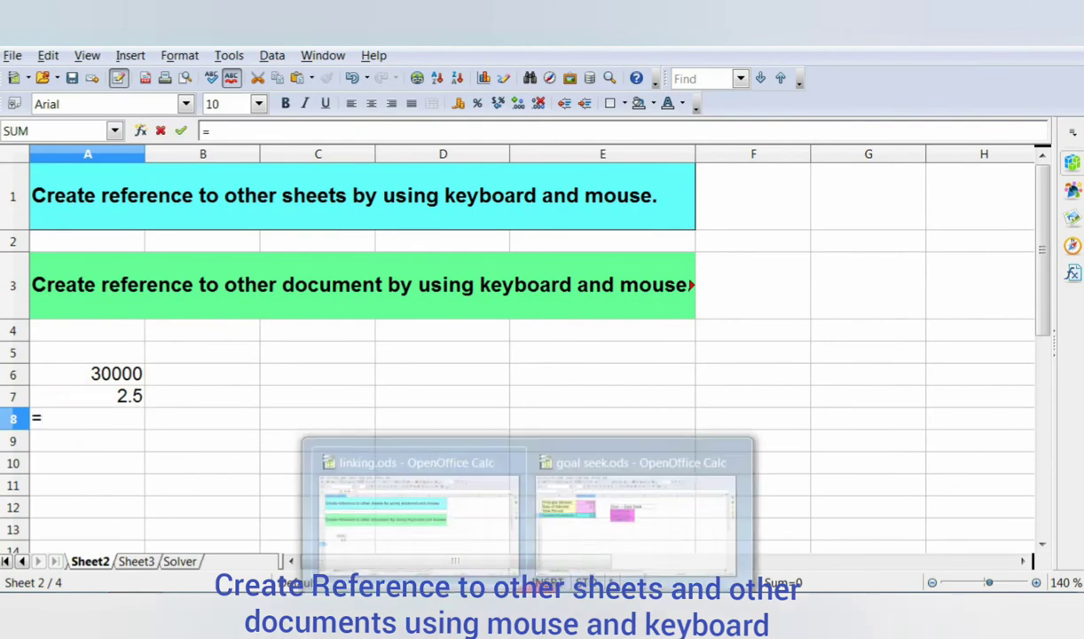
click(581, 492)
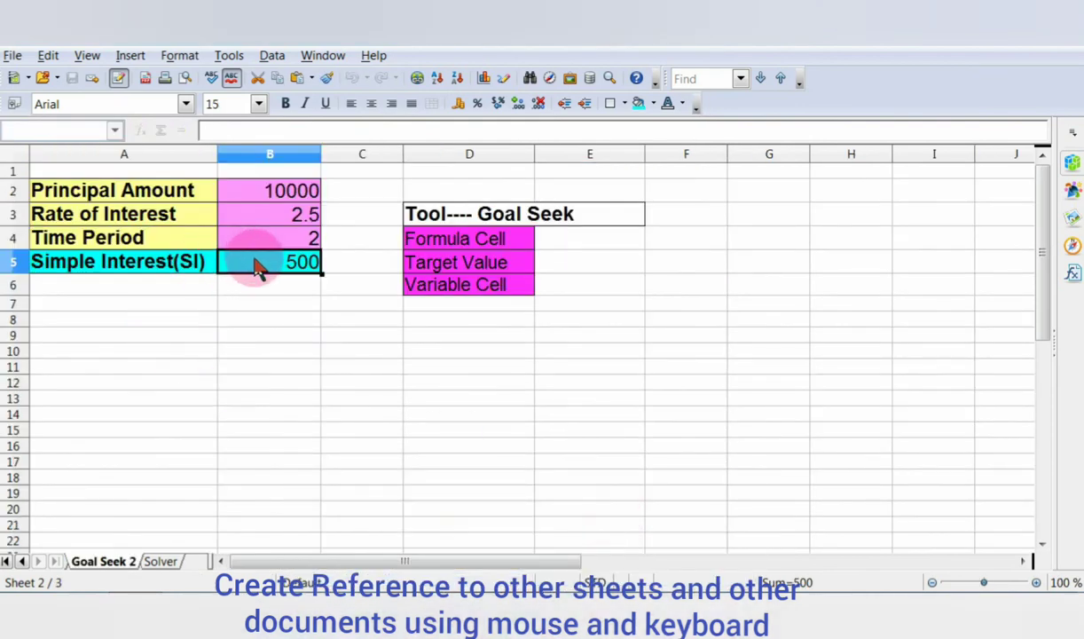
click(257, 265)
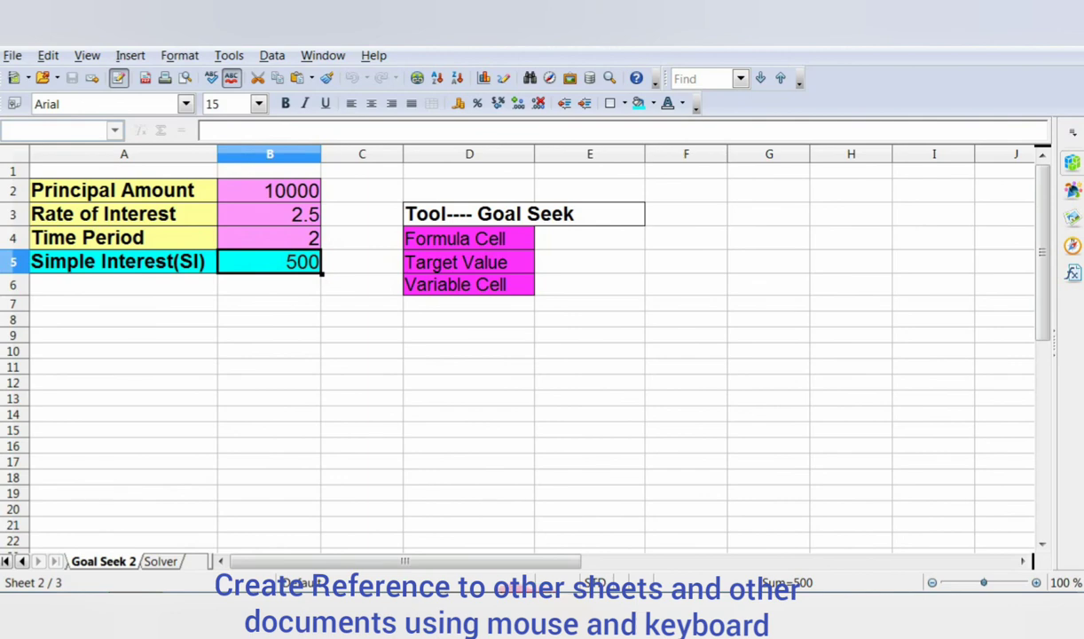
click(369, 530)
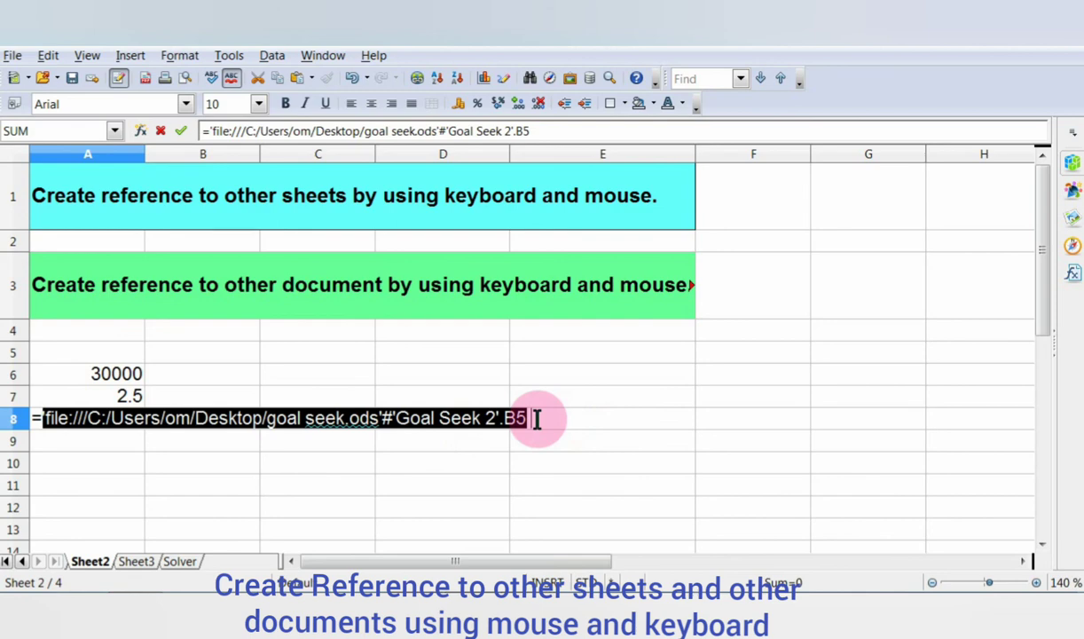
key(Return)
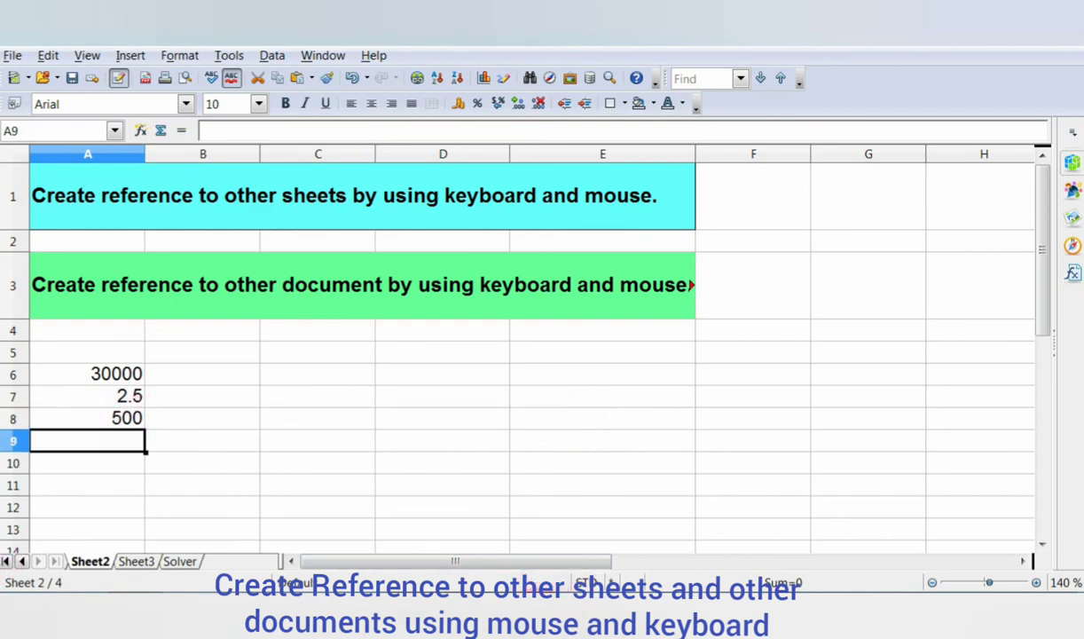
click(576, 517)
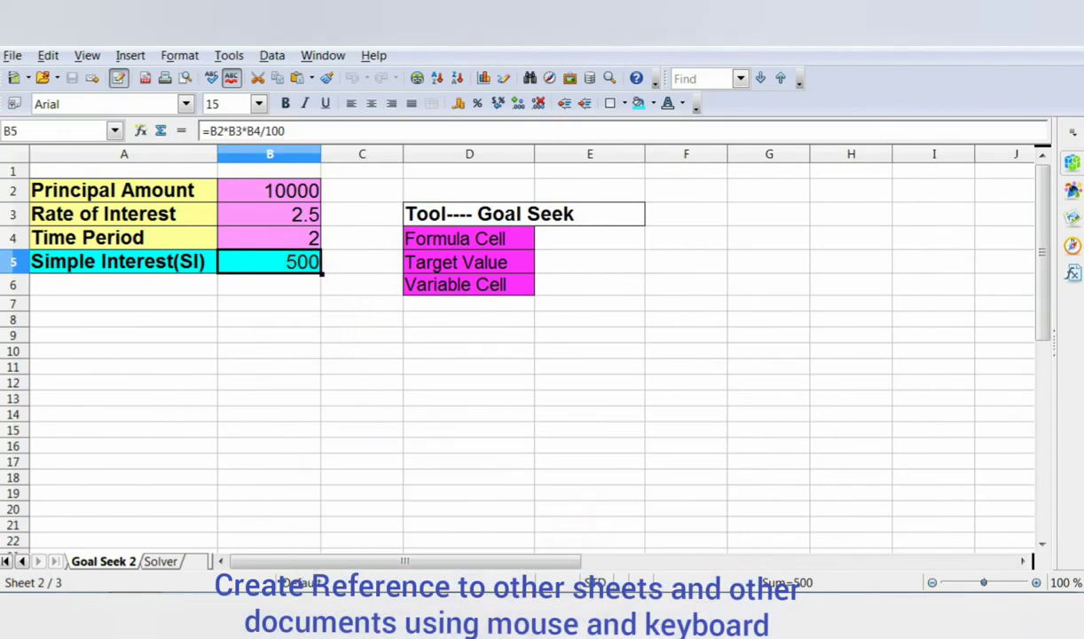
- Bring linking.ods forward and select A8 to view its $'Goal Seek 2'.B5 external formula
click(353, 535)
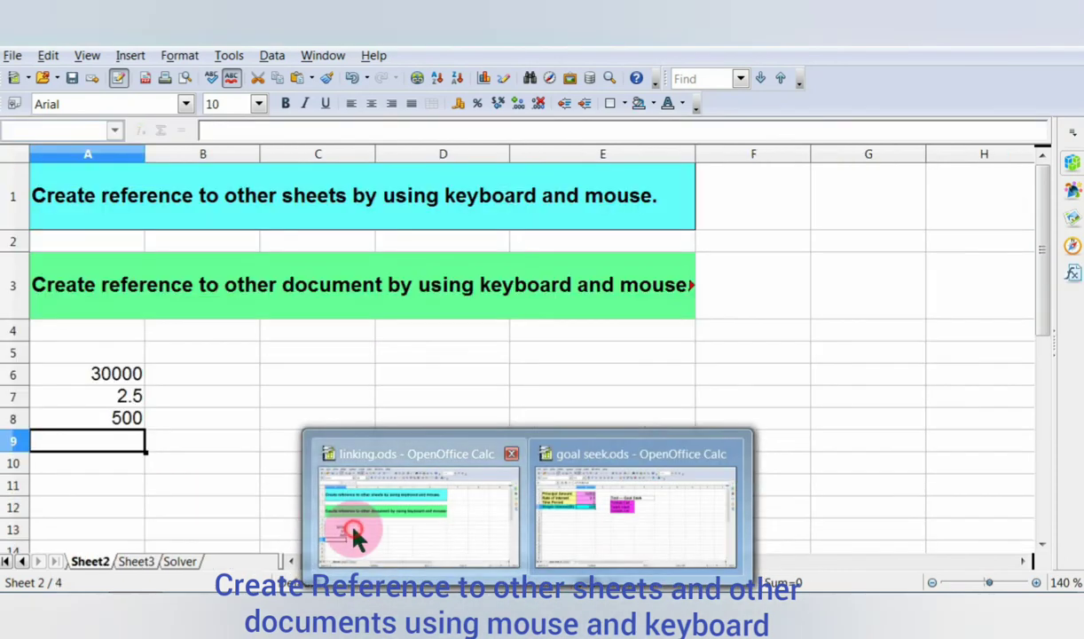
click(120, 424)
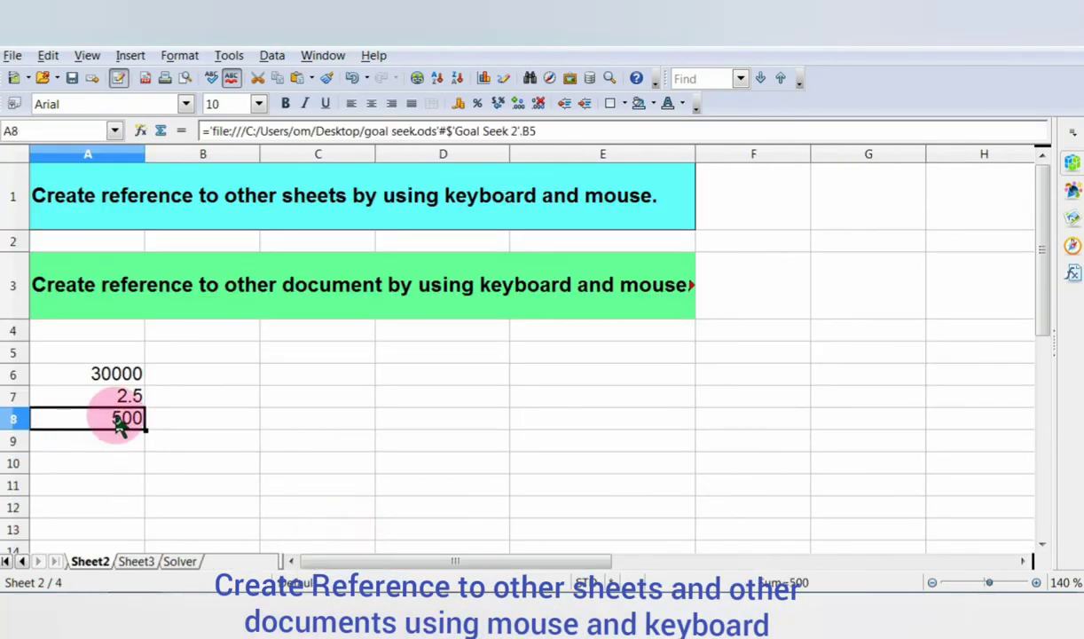